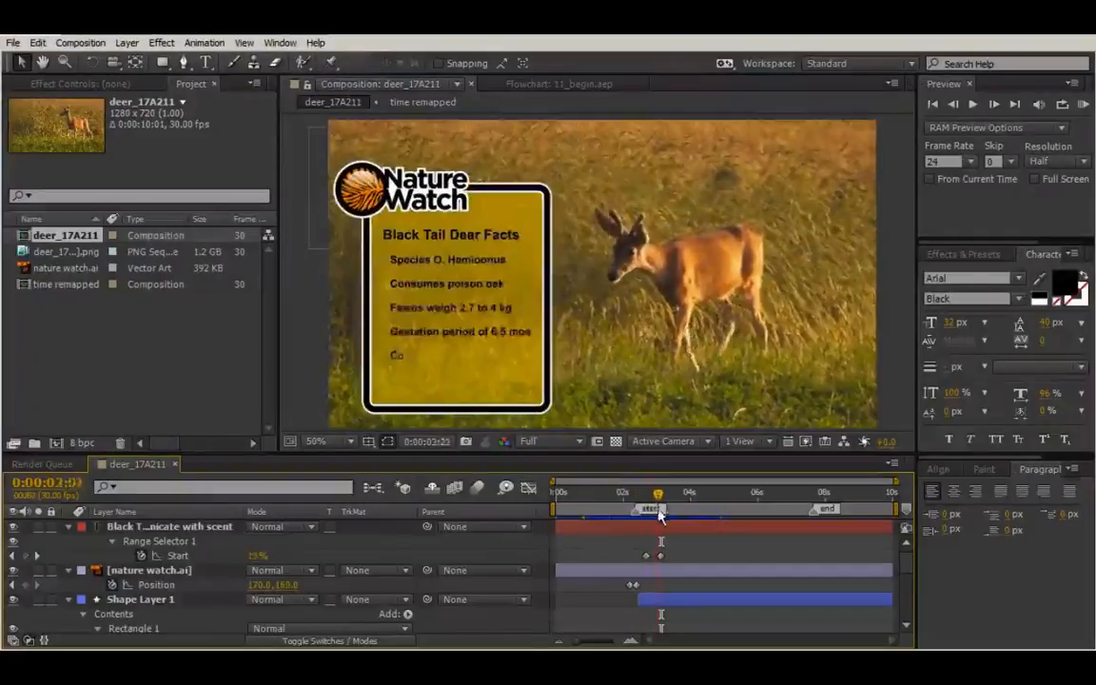
Copy the nature watch.ai layer's two Position keyframes near the start marker and paste them at 0:00:07:19
{"action": "left_click_drag", "start_coordinate": [647, 511], "coordinate": [797, 522]}
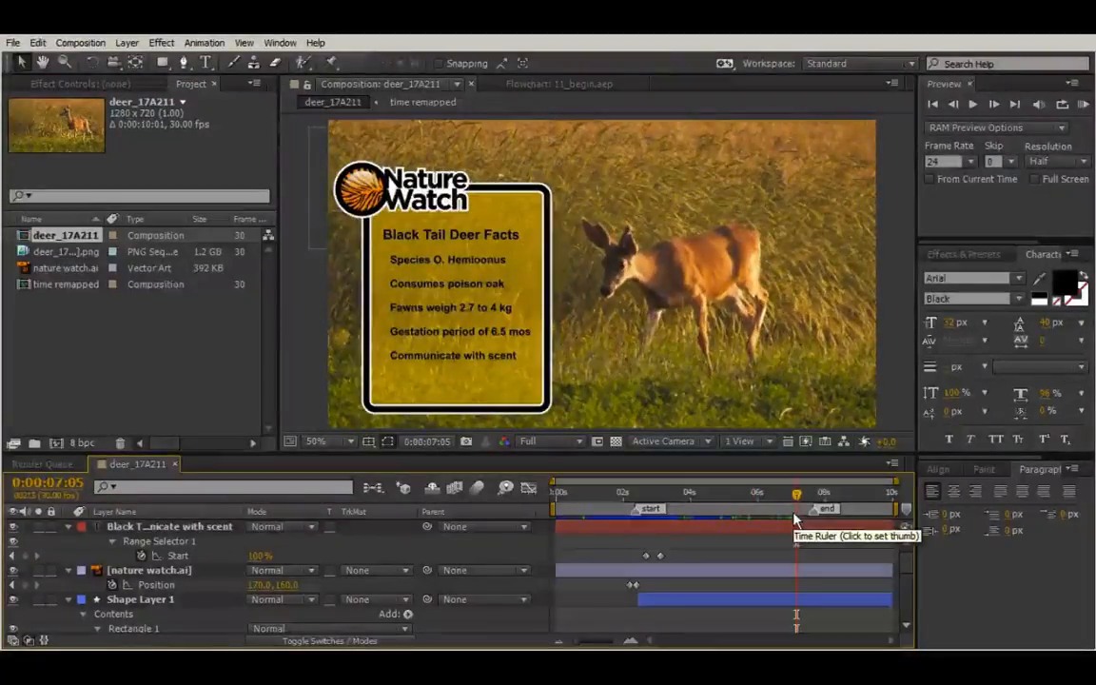
{"action": "scroll", "coordinate": [819, 587], "scroll_direction": "down", "scroll_amount": 6}
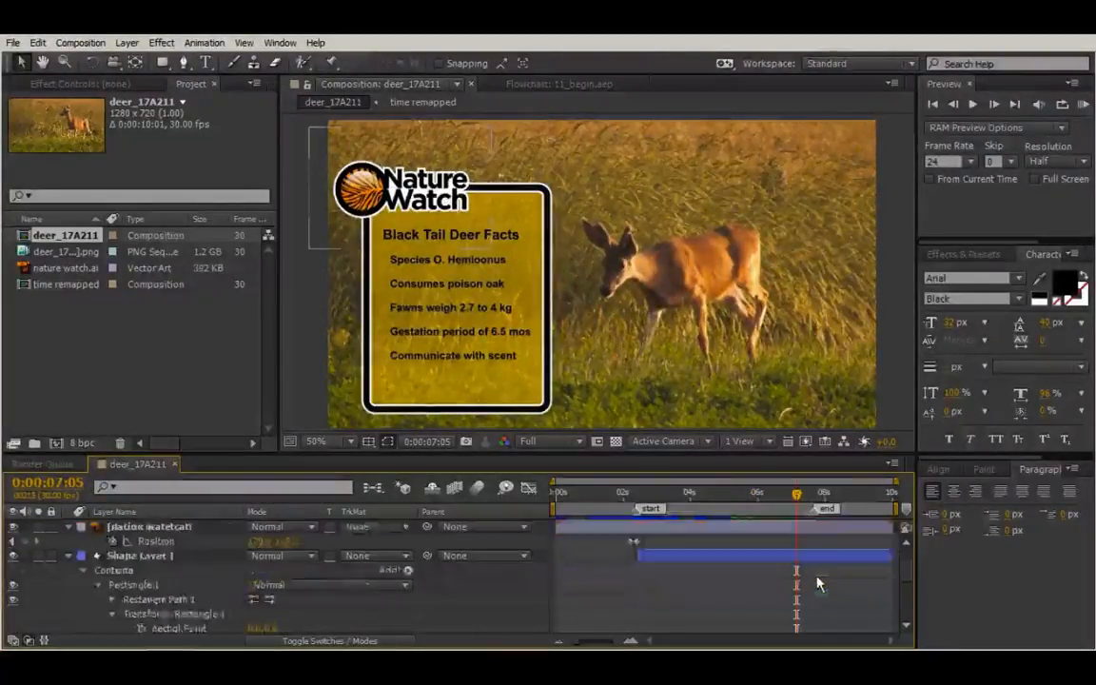
{"action": "scroll", "coordinate": [802, 587], "scroll_direction": "up", "scroll_amount": 5}
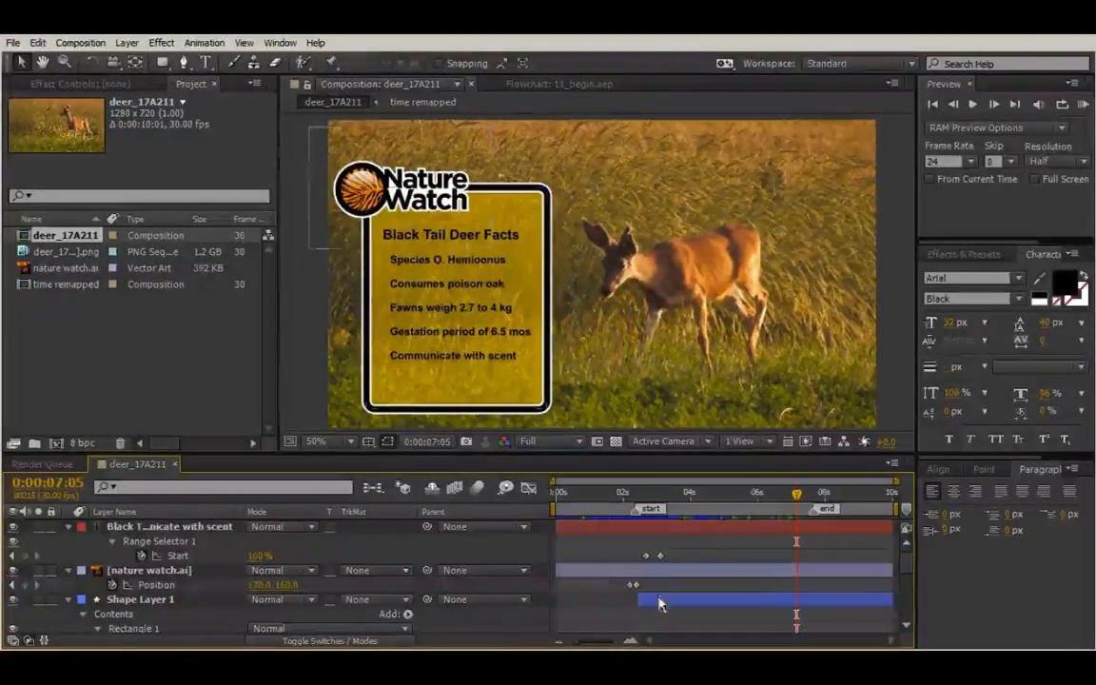
{"action": "left_click_drag", "start_coordinate": [645, 582], "coordinate": [622, 591]}
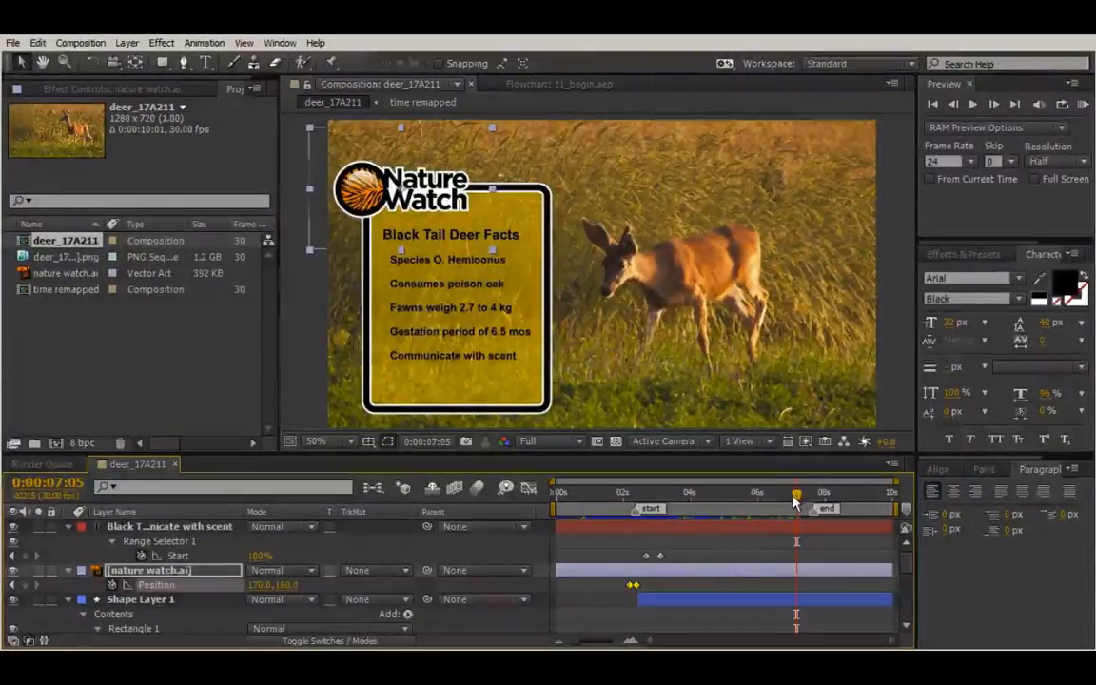
{"action": "left_click_drag", "start_coordinate": [797, 502], "coordinate": [810, 505]}
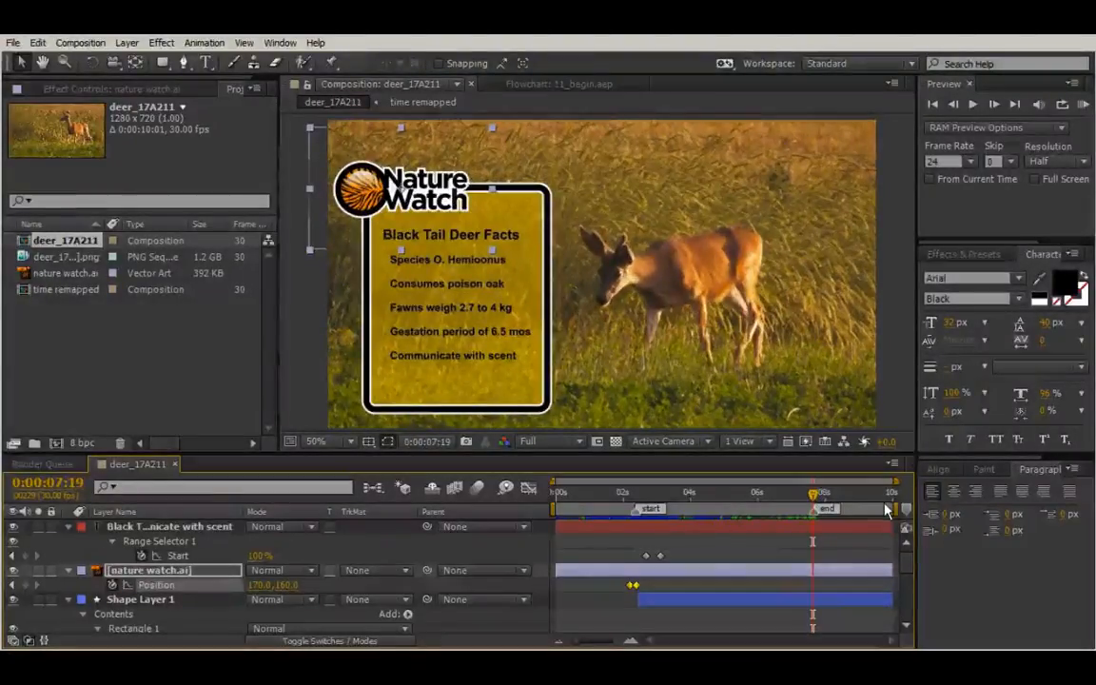
{"action": "key", "text": "ctrl+v"}
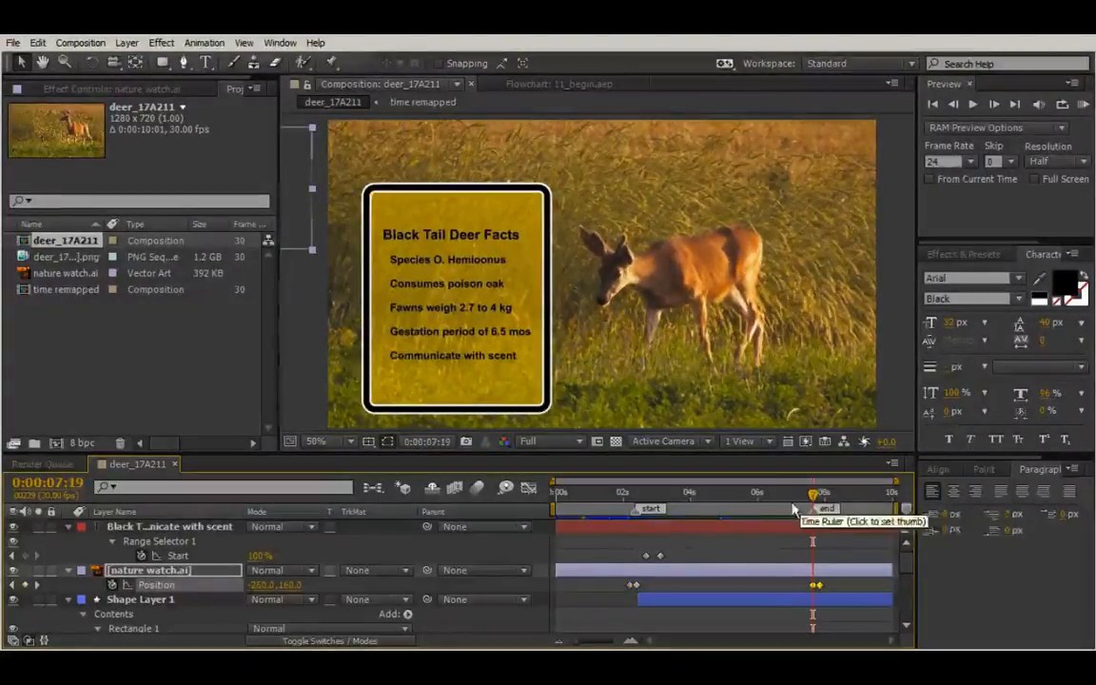
Time-reverse the pasted Position keyframes on the nature watch.ai layer and preview the logo's exit around the end marker
{"action": "left_click", "coordinate": [207, 43]}
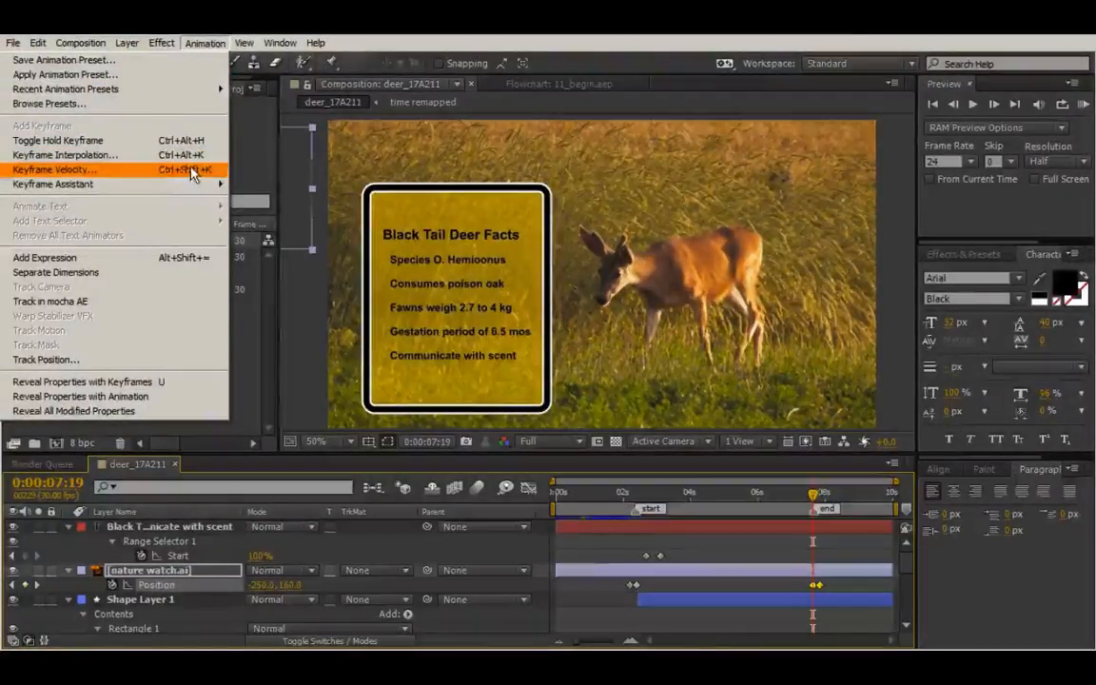
{"action": "mouse_move", "coordinate": [195, 183]}
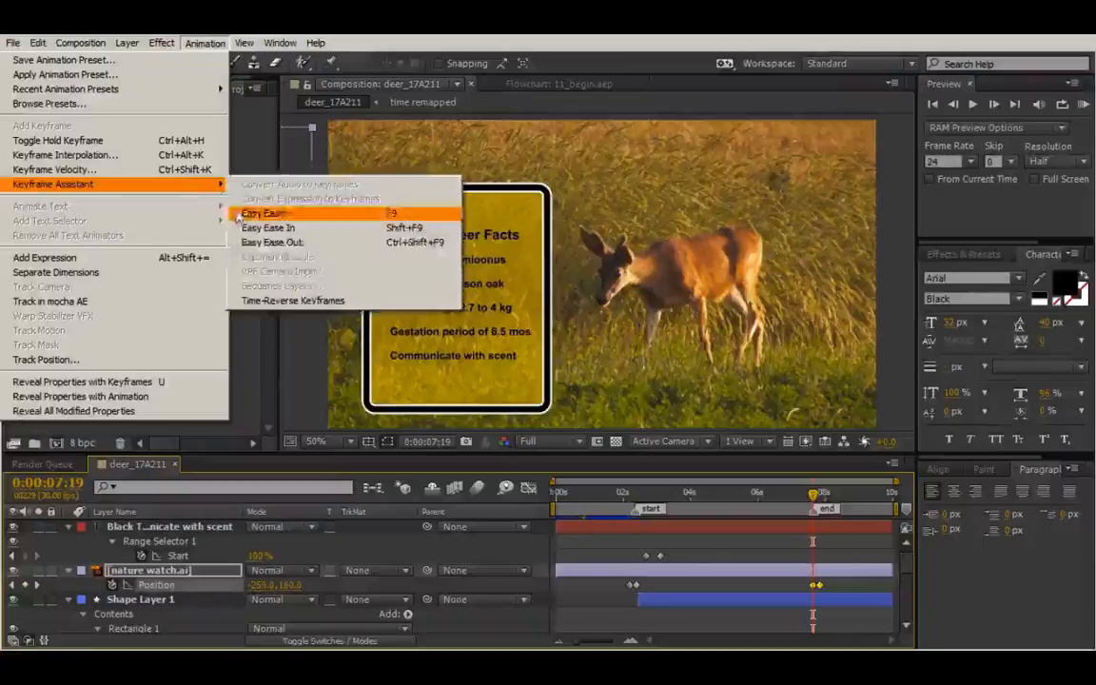
{"action": "left_click", "coordinate": [285, 301]}
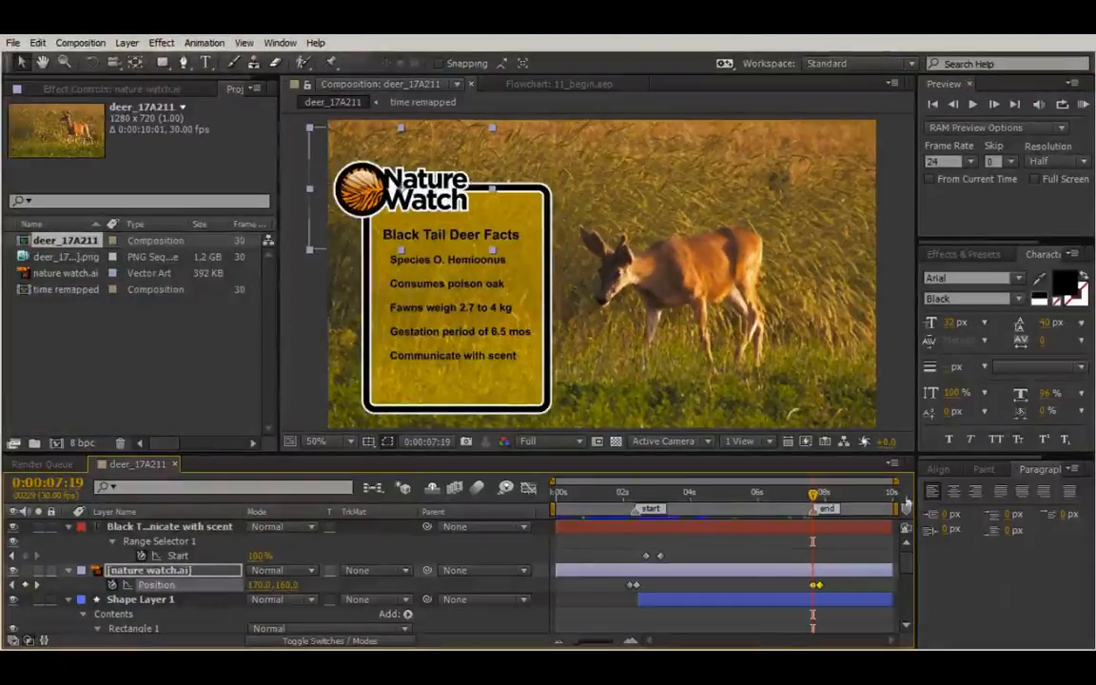
{"action": "mouse_move", "coordinate": [816, 492]}
{"action": "left_mouse_down"}
{"action": "mouse_move", "coordinate": [804, 493]}
{"action": "mouse_move", "coordinate": [822, 495]}
{"action": "mouse_move", "coordinate": [812, 503]}
{"action": "left_mouse_up"}
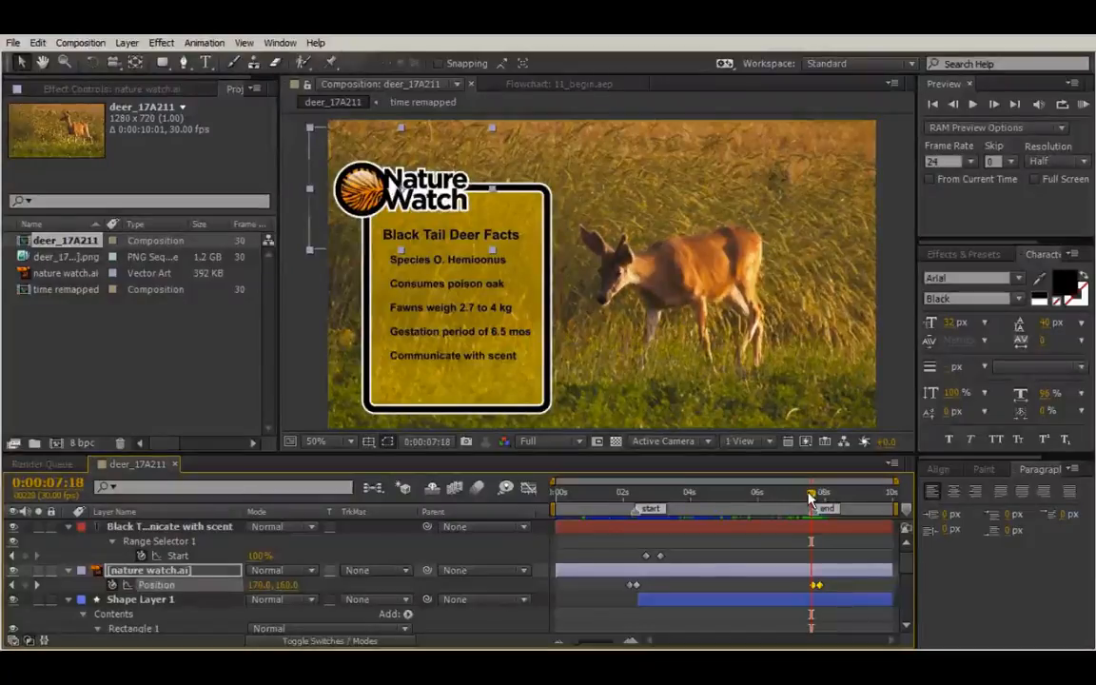
{"action": "left_click_drag", "start_coordinate": [809, 496], "coordinate": [814, 497]}
Replace the logo's last Position keyframe with one at 0:00:07:25 that moves it straight up out of frame to about 170, -76
{"action": "left_click", "coordinate": [830, 587]}
{"action": "left_click", "coordinate": [820, 584]}
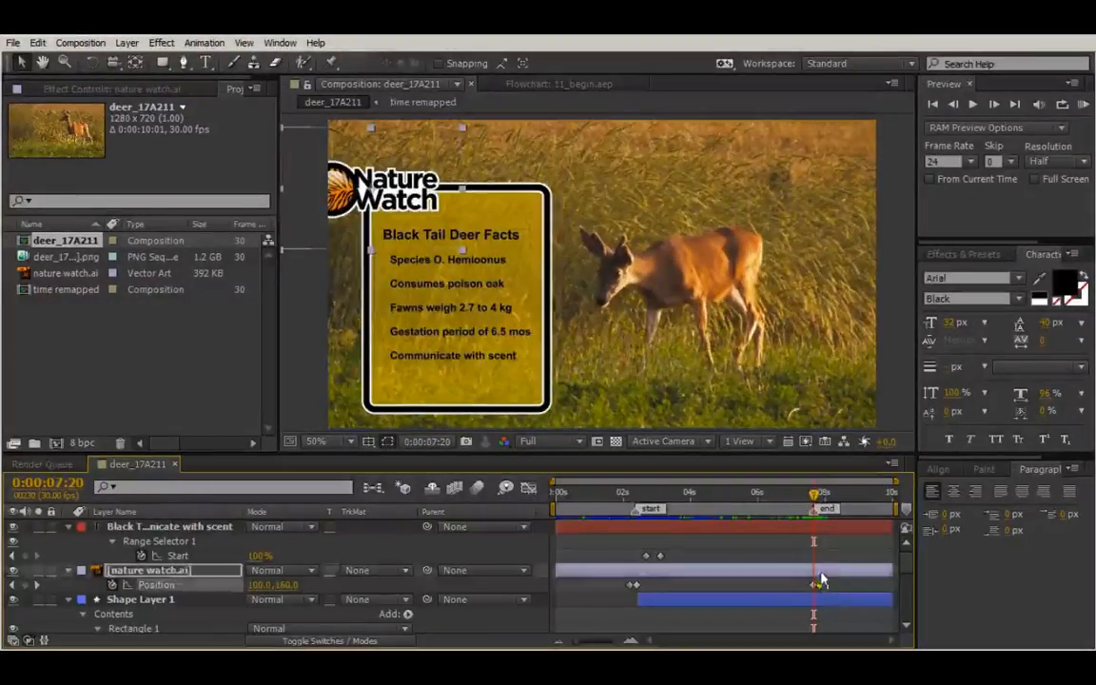
{"action": "key", "text": "Delete"}
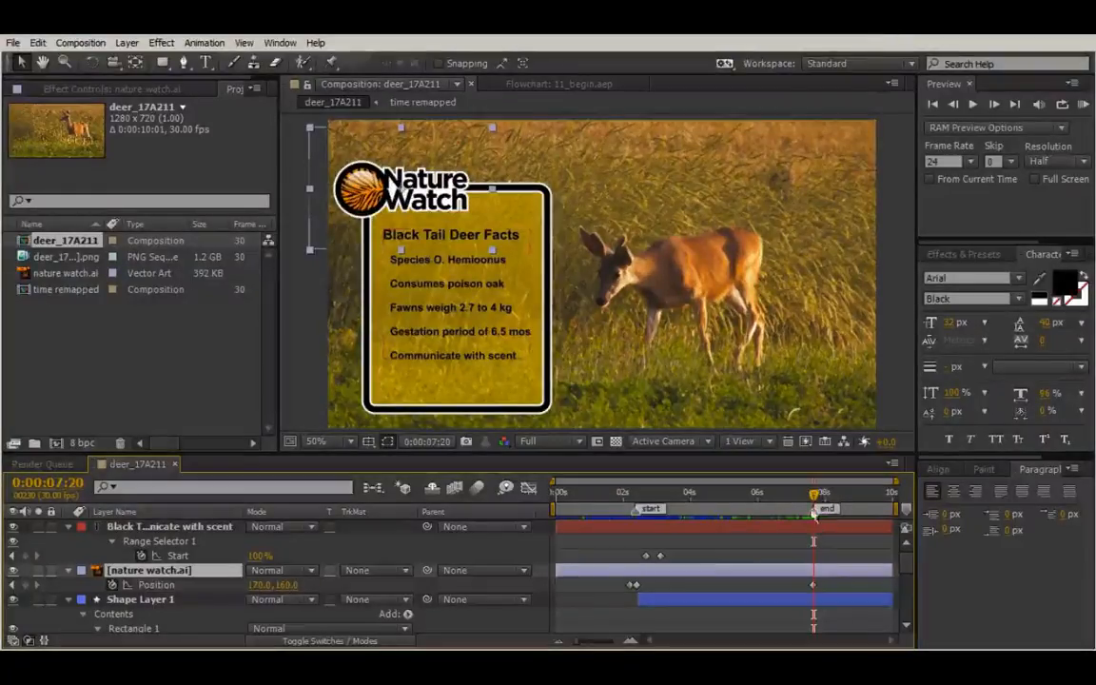
{"action": "left_click_drag", "start_coordinate": [815, 496], "coordinate": [816, 497]}
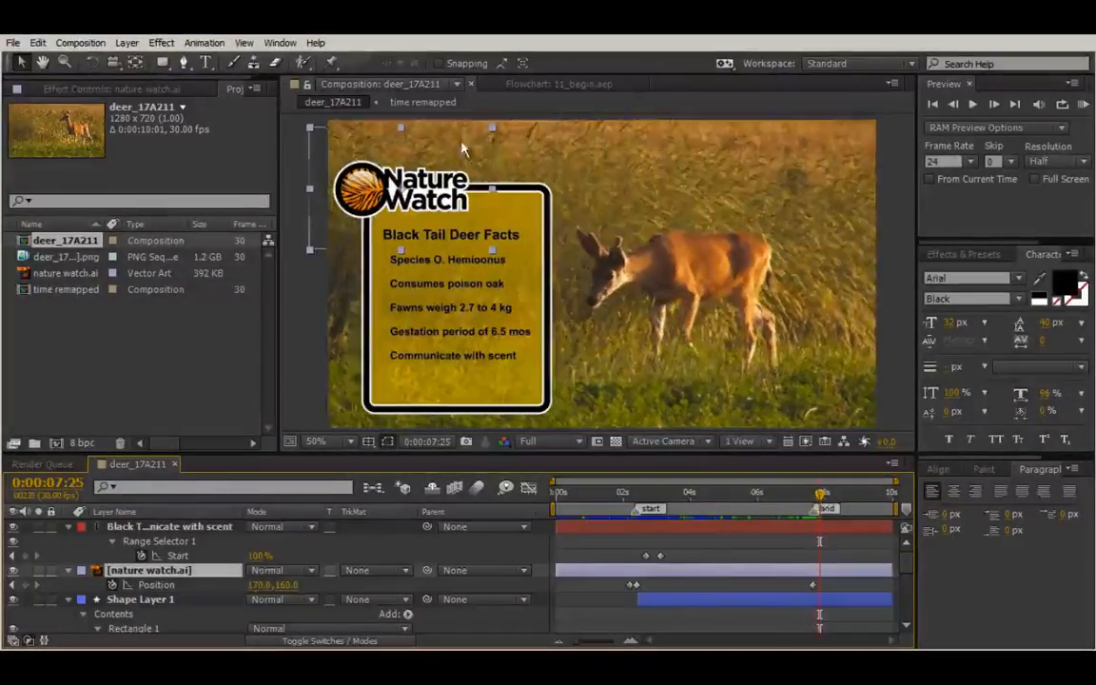
{"action": "left_click_drag", "start_coordinate": [324, 177], "coordinate": [361, 110]}
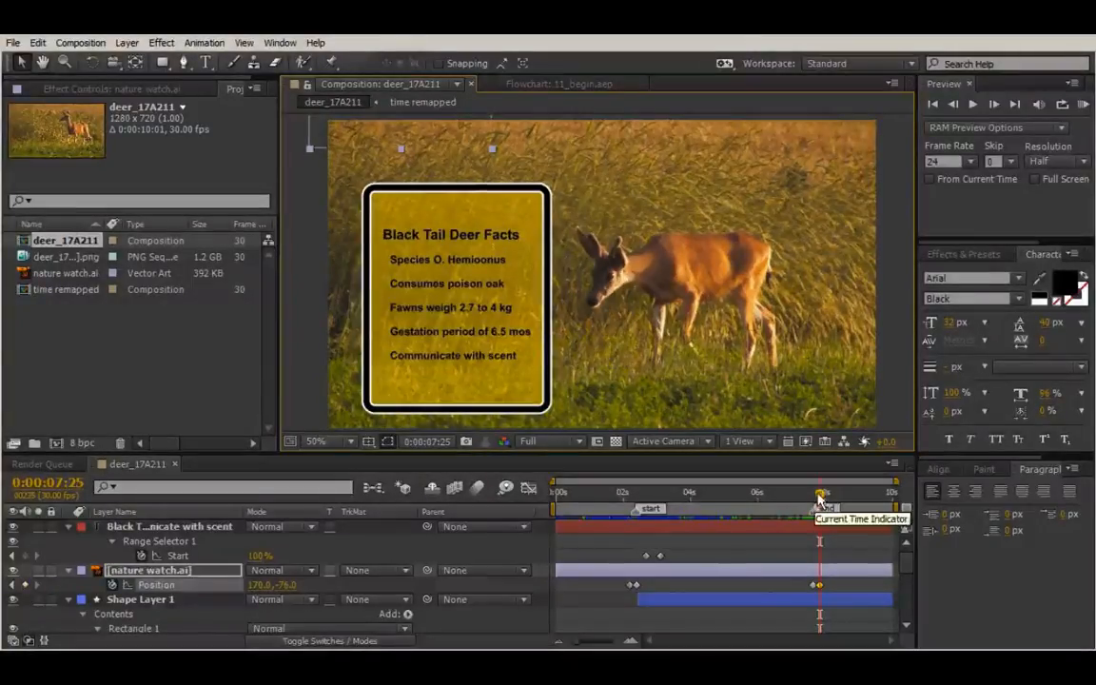
Copy the text layer's two Range Selector Start keyframes and paste them at 0:00:07:00
{"action": "left_click_drag", "start_coordinate": [819, 497], "coordinate": [791, 498]}
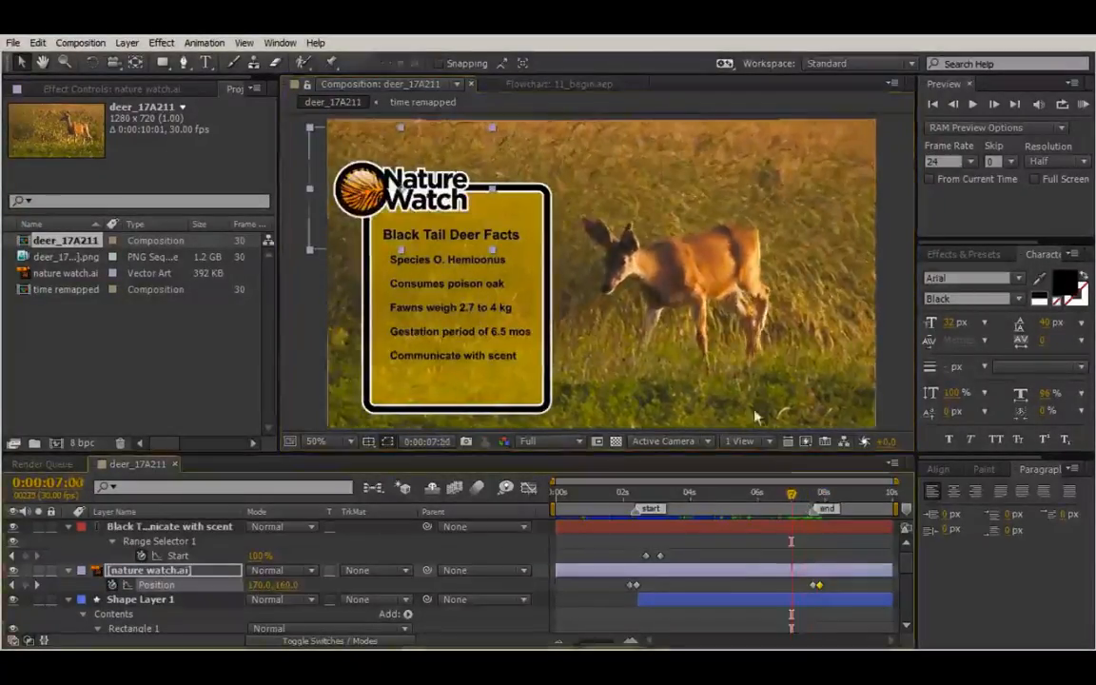
{"action": "left_click", "coordinate": [507, 335]}
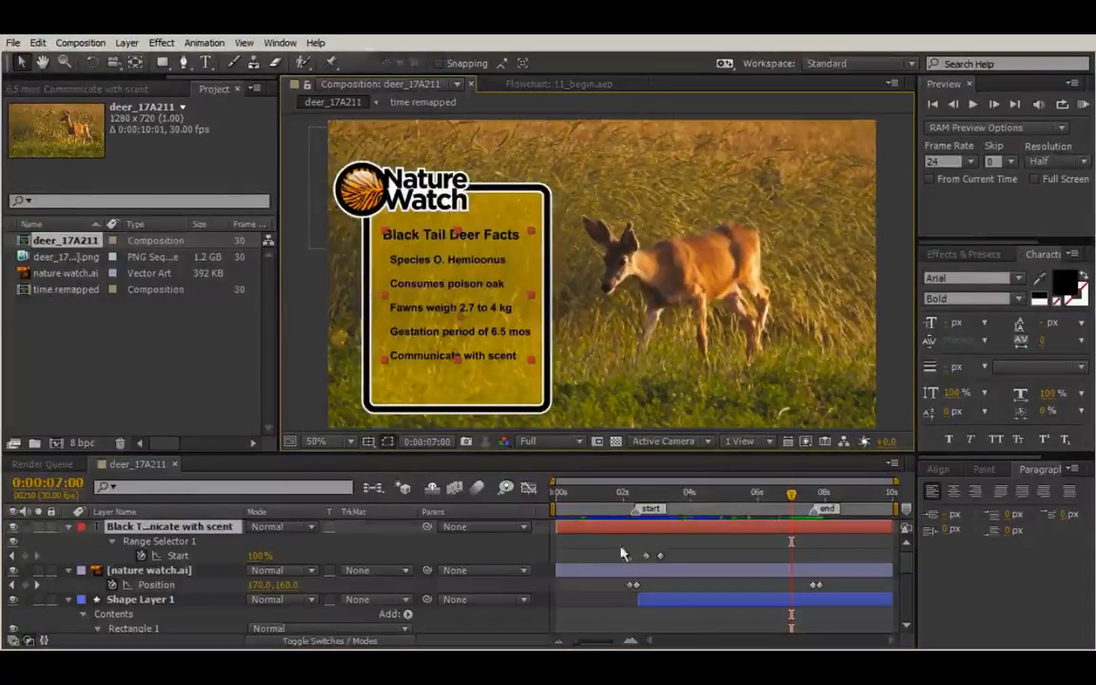
{"action": "left_click_drag", "start_coordinate": [622, 554], "coordinate": [670, 562]}
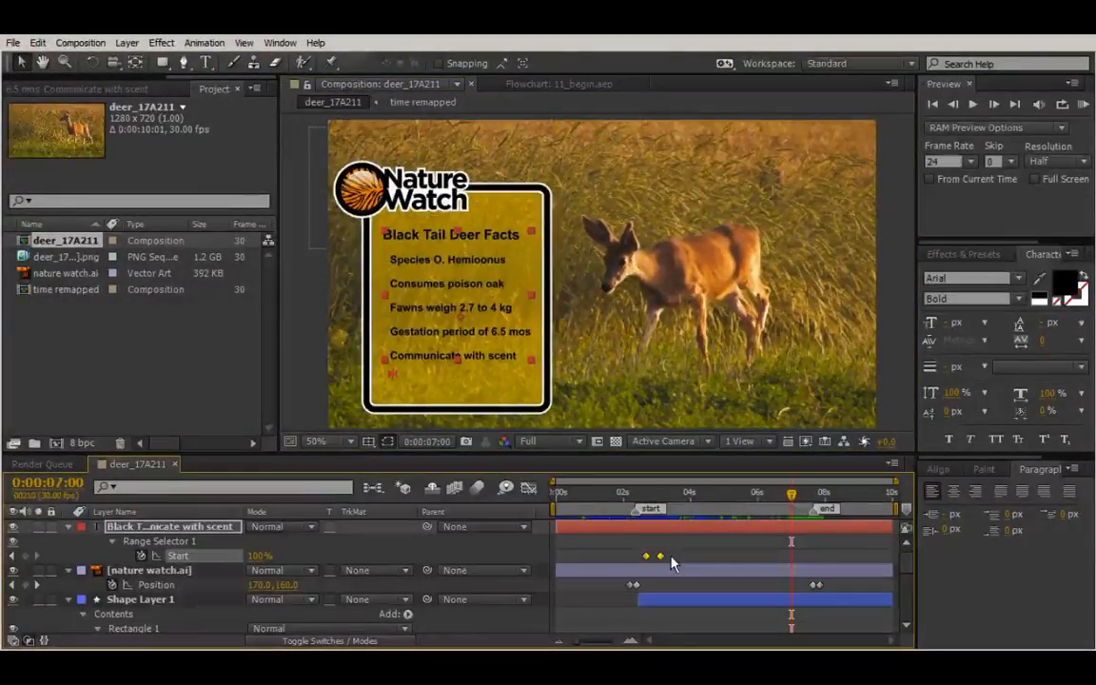
{"action": "key", "text": "ctrl+c"}
{"action": "key", "text": "ctrl+v"}
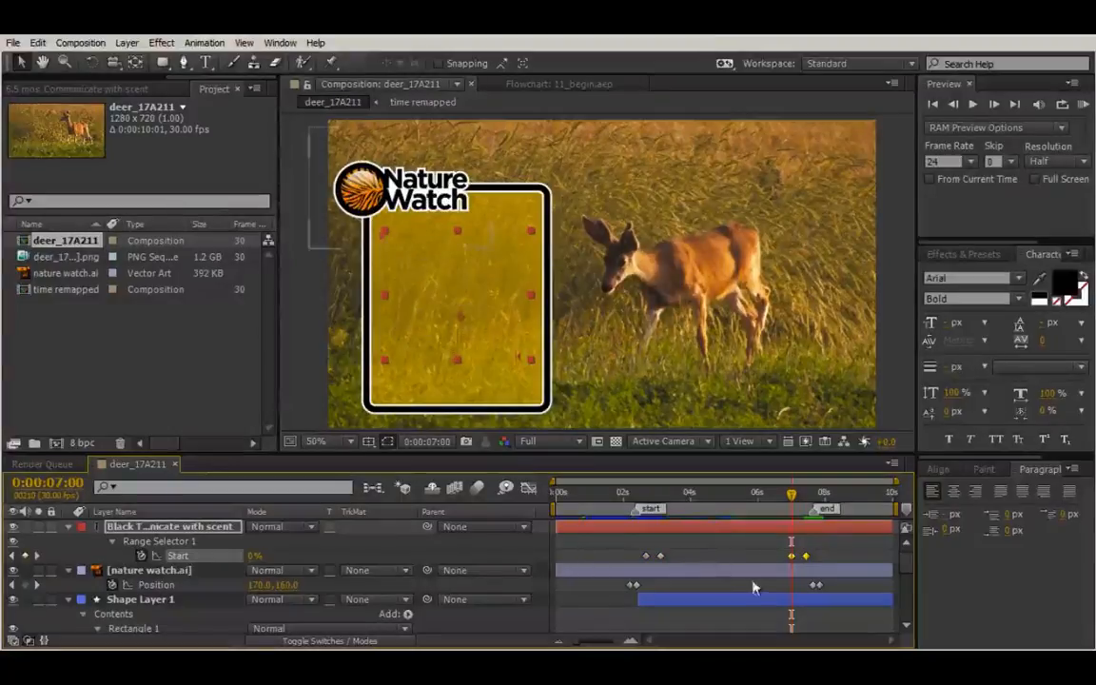
Time-reverse the text layer's pasted Start keyframes
{"action": "left_click", "coordinate": [204, 43]}
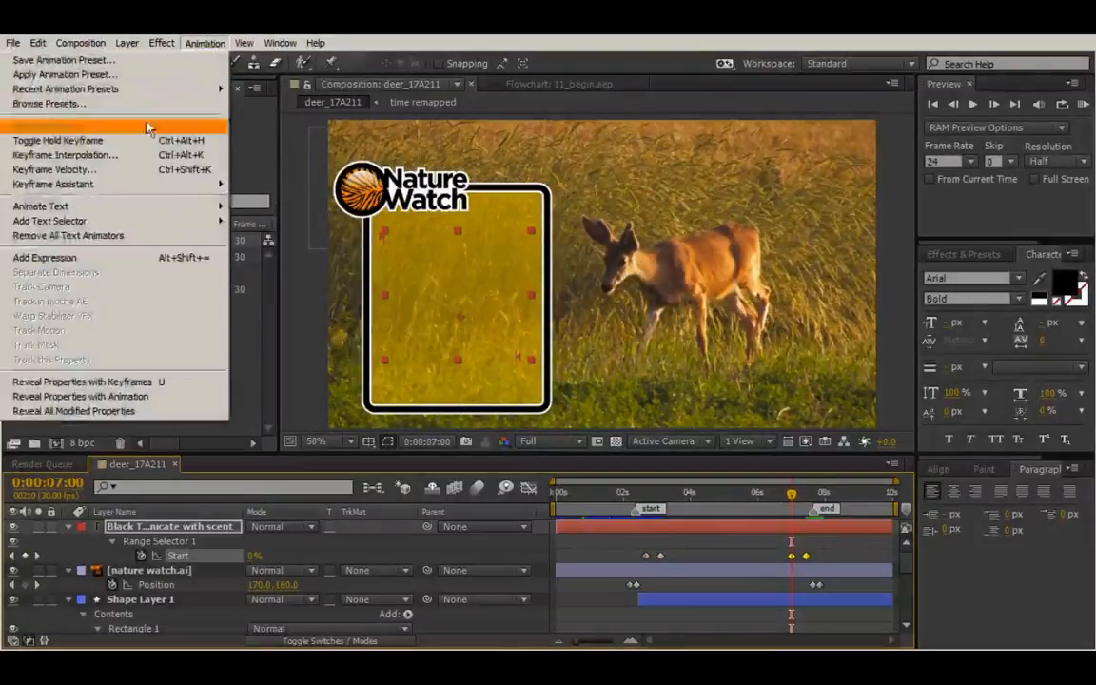
{"action": "mouse_move", "coordinate": [161, 184]}
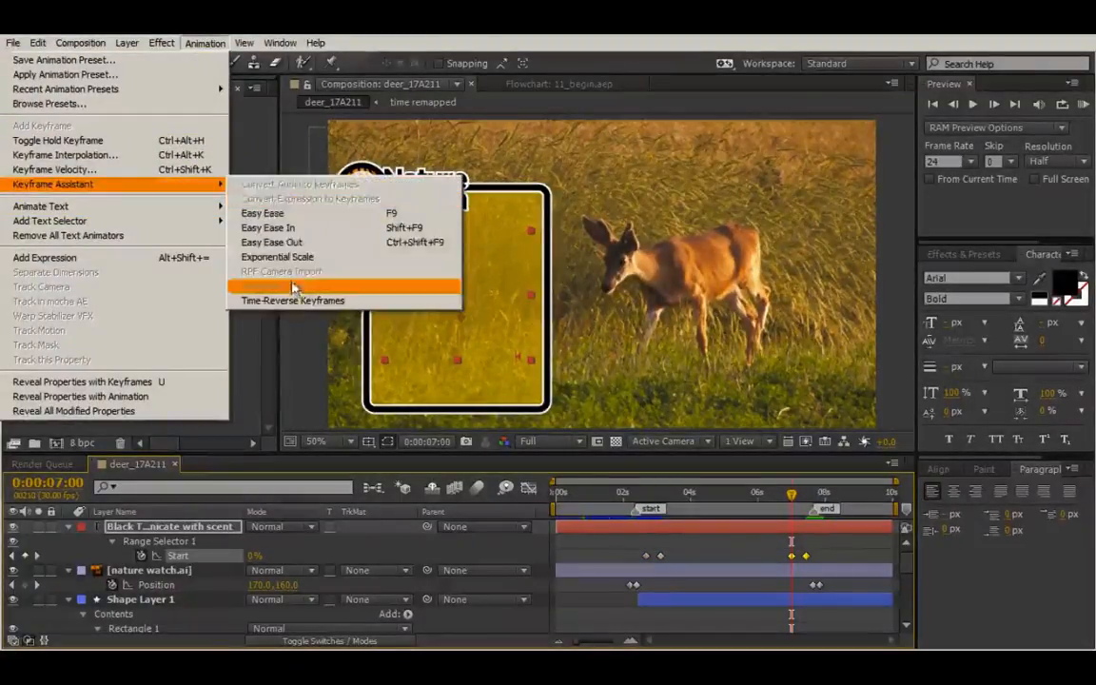
{"action": "left_click", "coordinate": [278, 296]}
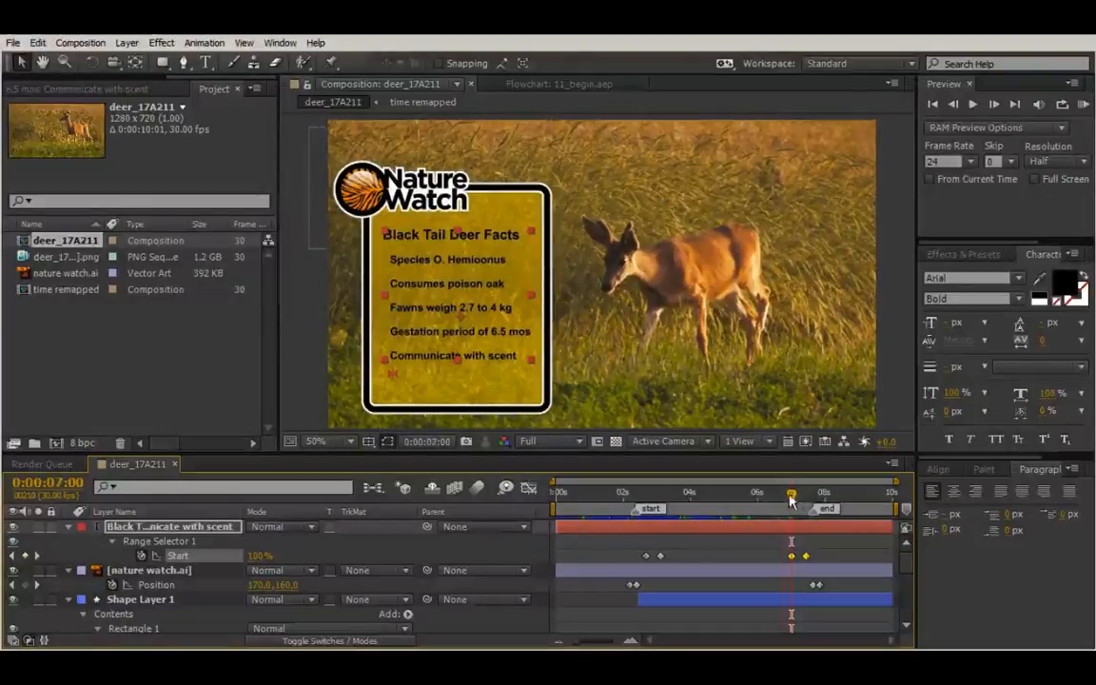
Copy Rectangle 1's Position and Scale keyframes on Shape Layer 1 and paste them at 0:00:07:12
{"action": "mouse_move", "coordinate": [790, 501]}
{"action": "left_mouse_down"}
{"action": "mouse_move", "coordinate": [737, 502]}
{"action": "mouse_move", "coordinate": [806, 509]}
{"action": "left_mouse_up"}
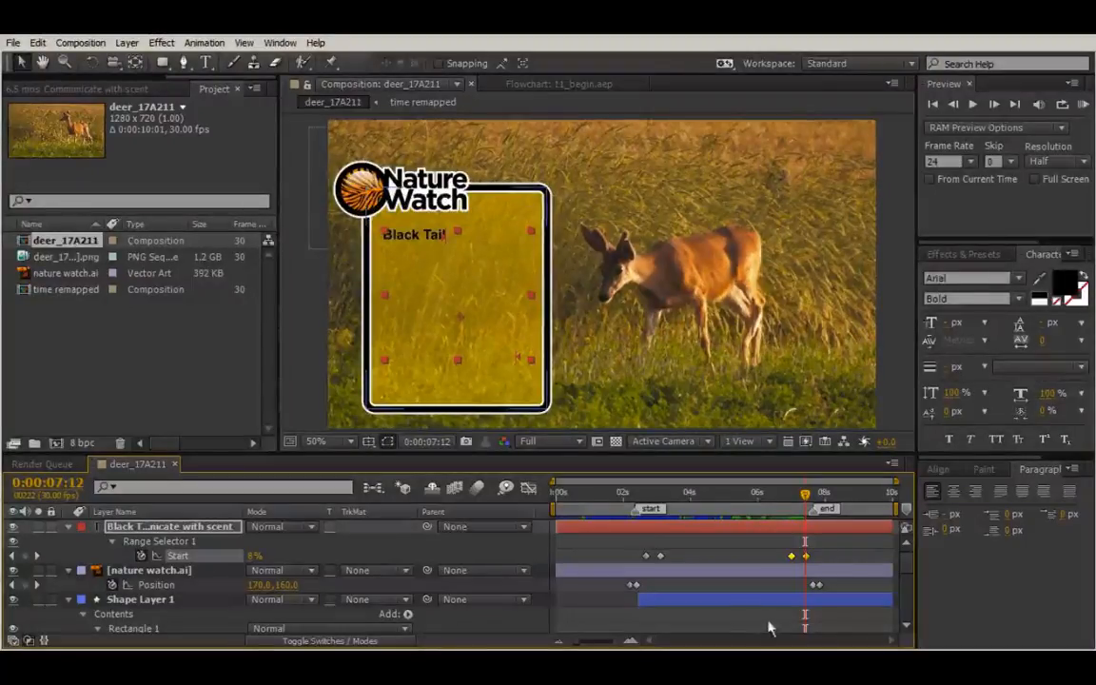
{"action": "scroll", "coordinate": [802, 562], "scroll_direction": "down", "scroll_amount": 2}
{"action": "scroll", "coordinate": [802, 562], "scroll_direction": "up", "scroll_amount": 1}
{"action": "scroll", "coordinate": [798, 560], "scroll_direction": "down", "scroll_amount": 1}
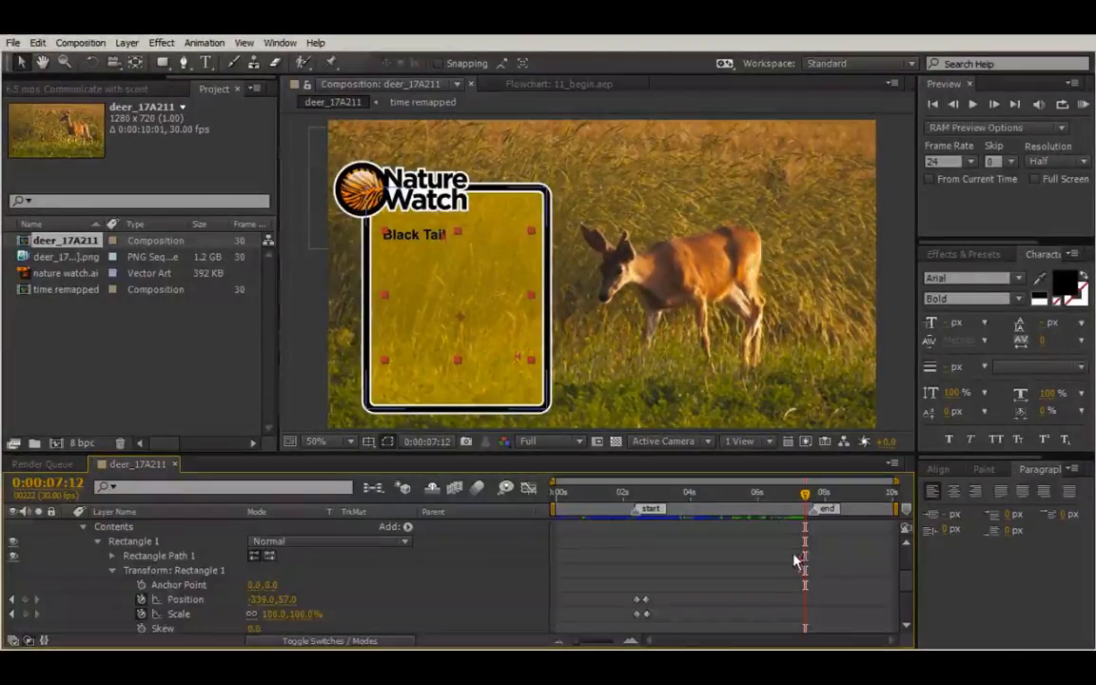
{"action": "left_click_drag", "start_coordinate": [620, 577], "coordinate": [659, 628]}
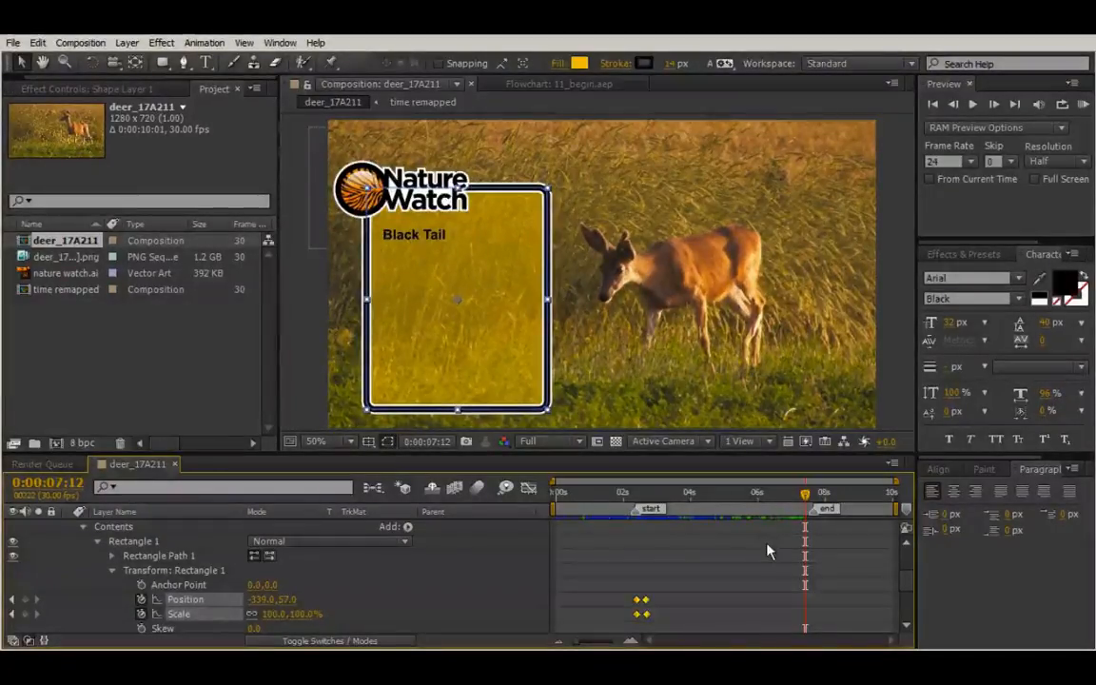
{"action": "key", "text": "ctrl+v"}
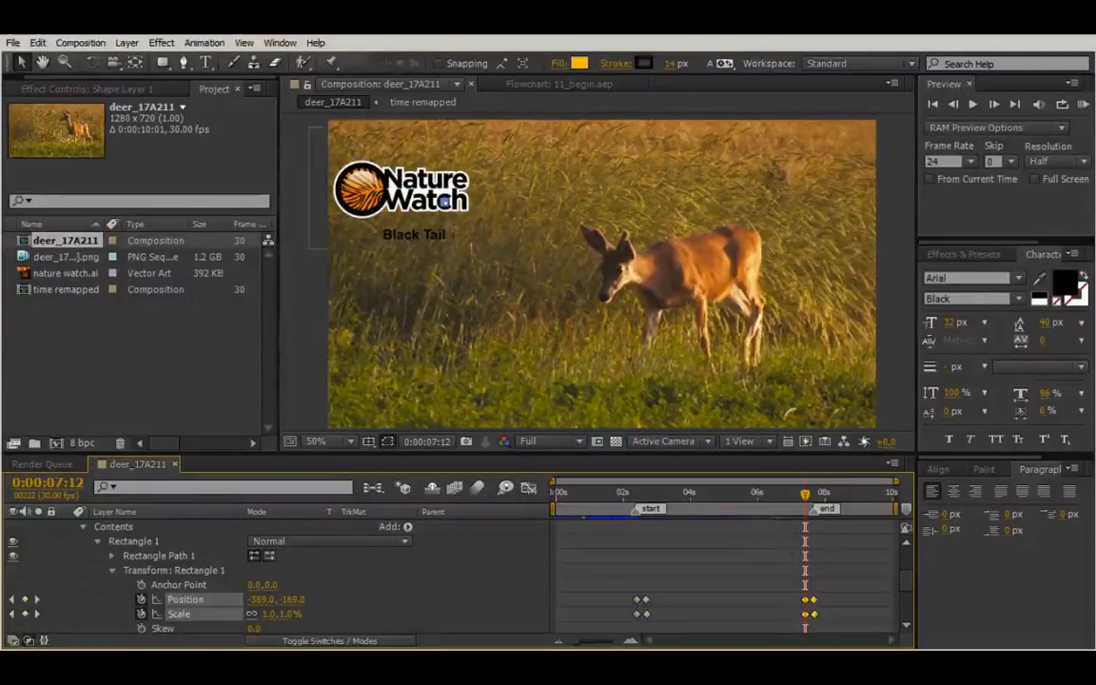
Time-reverse Rectangle 1's pasted Position and Scale keyframes and preview the panel shrinking
{"action": "left_click", "coordinate": [205, 44]}
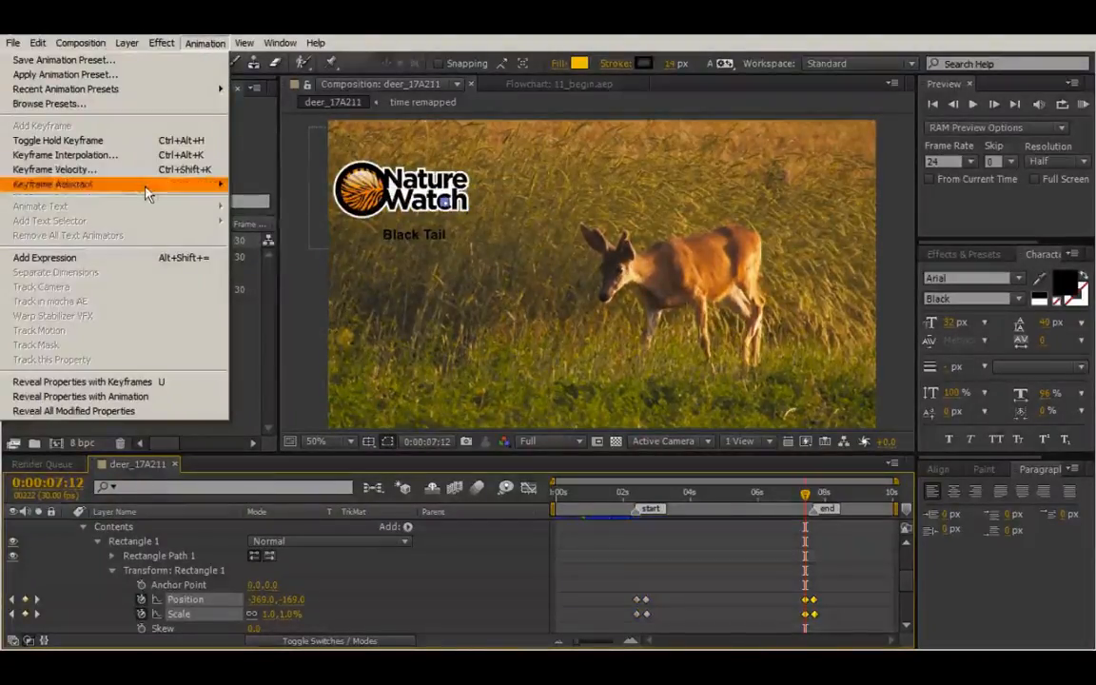
{"action": "mouse_move", "coordinate": [142, 183]}
{"action": "left_click", "coordinate": [304, 302]}
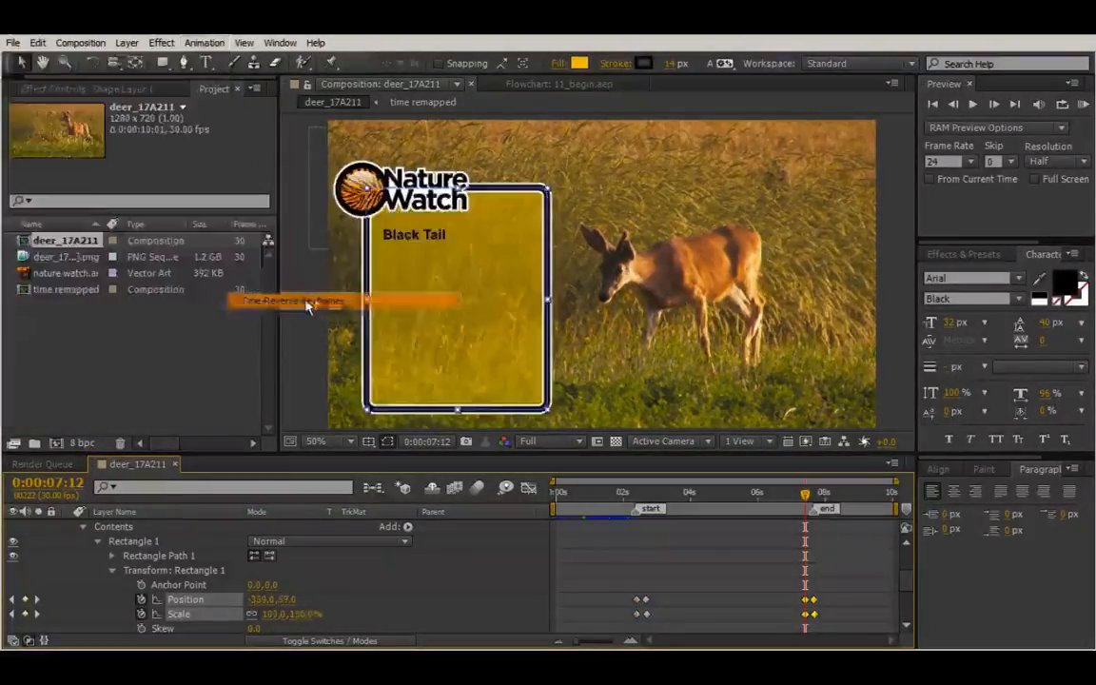
{"action": "mouse_move", "coordinate": [806, 496]}
{"action": "left_mouse_down"}
{"action": "mouse_move", "coordinate": [787, 496]}
{"action": "mouse_move", "coordinate": [818, 497]}
{"action": "mouse_move", "coordinate": [807, 502]}
{"action": "left_mouse_up"}
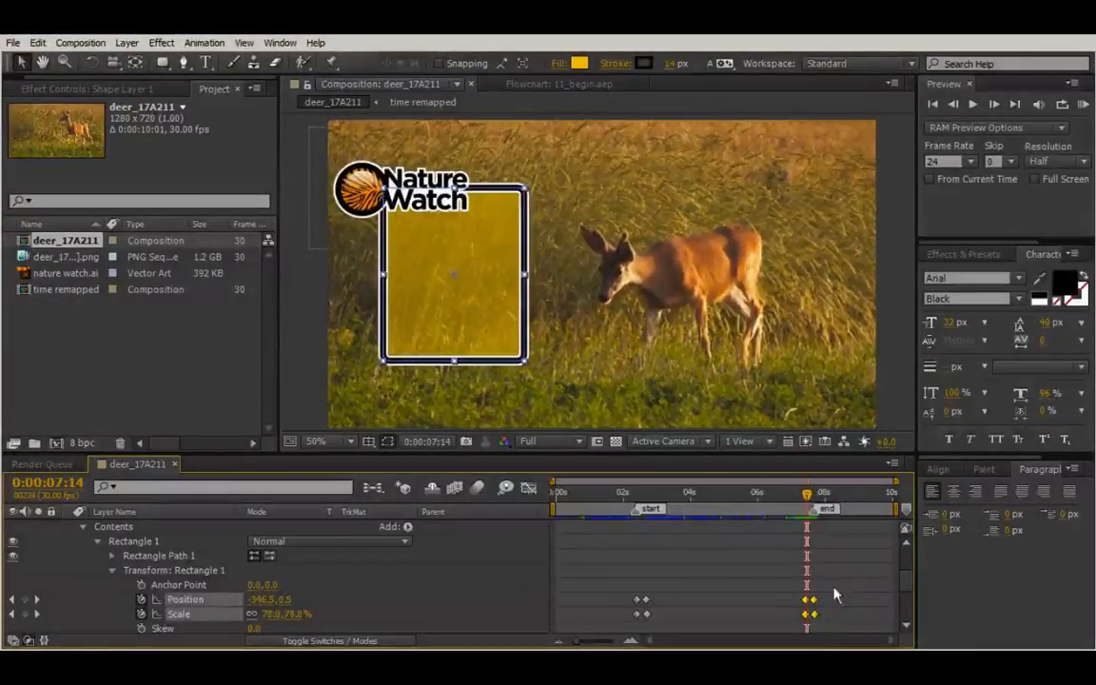
Shift the logo's two exit Position keyframes later so they begin at about 8 seconds, after the panel's closing keyframes
{"action": "scroll", "coordinate": [833, 595], "scroll_direction": "up", "scroll_amount": 3}
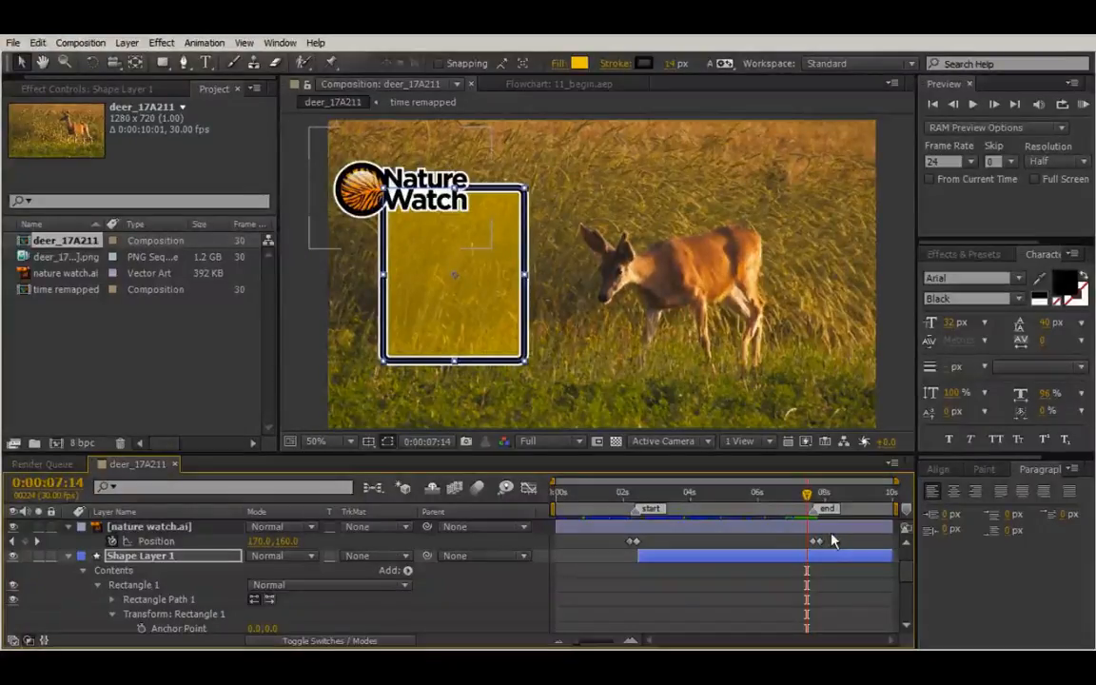
{"action": "left_click", "coordinate": [817, 541]}
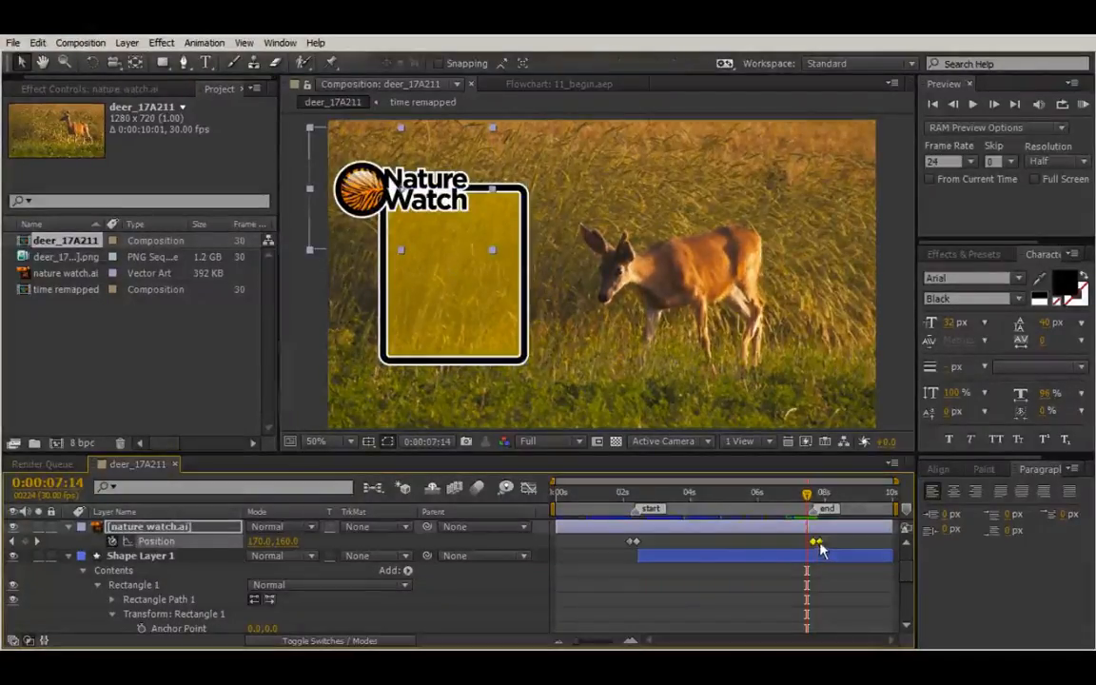
{"action": "left_click_drag", "start_coordinate": [807, 499], "coordinate": [820, 509]}
Trim the end of Shape Layer 1 to just after its last Position and Scale keyframes, and return to 0:00:05:08
{"action": "scroll", "coordinate": [842, 582], "scroll_direction": "down", "scroll_amount": 6}
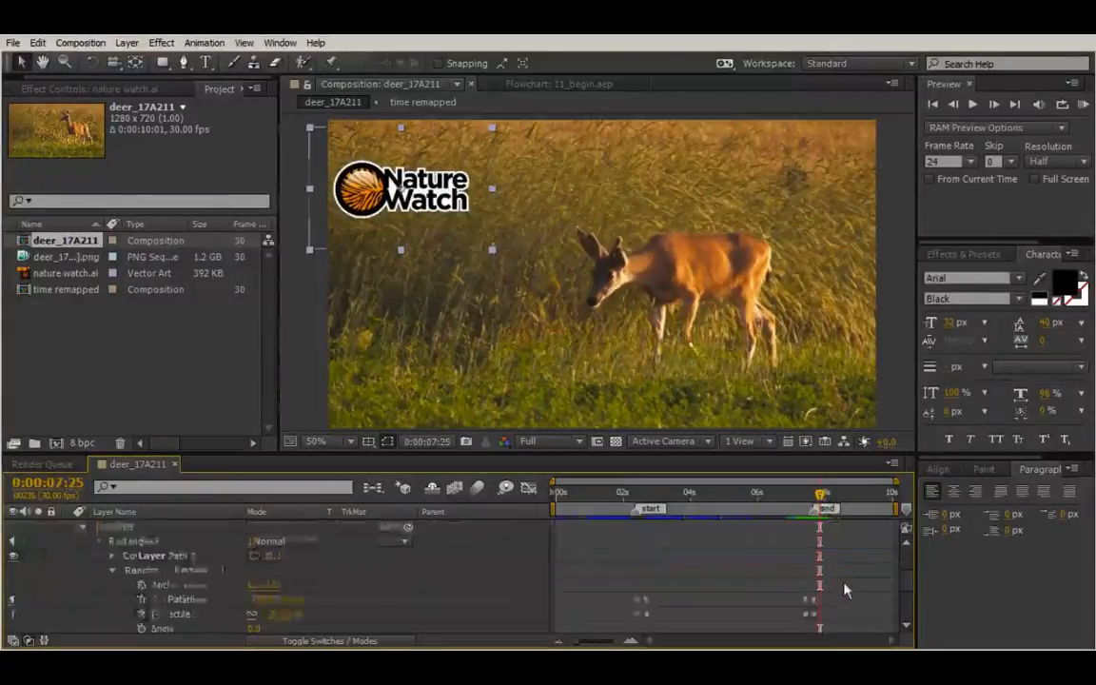
{"action": "scroll", "coordinate": [836, 574], "scroll_direction": "up", "scroll_amount": 5}
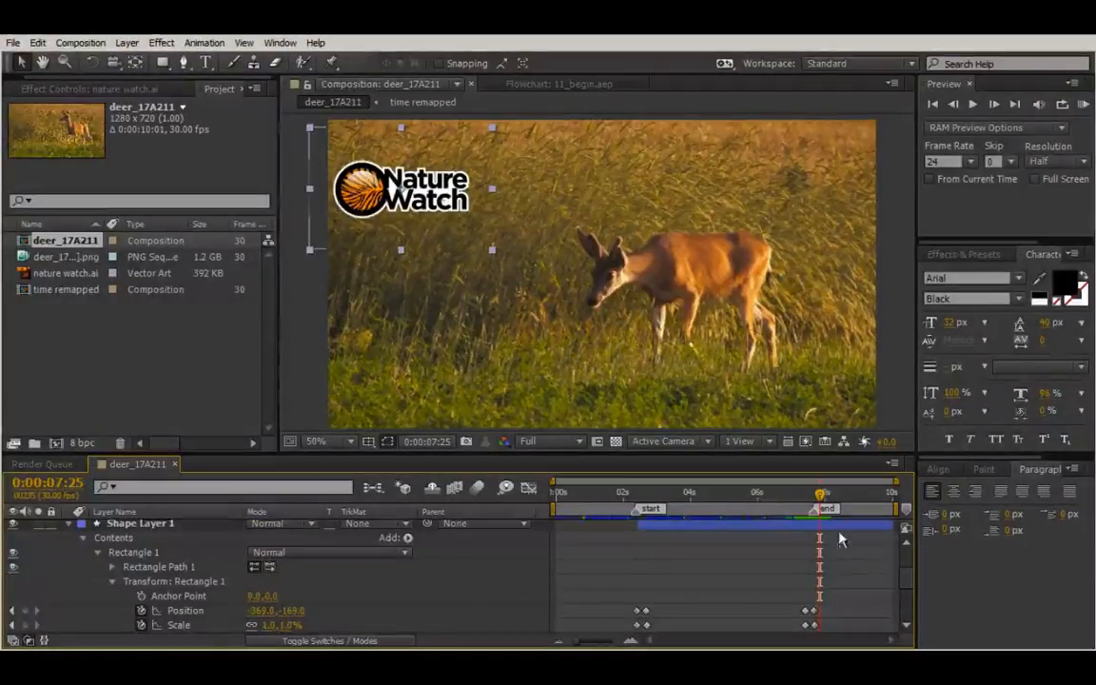
{"action": "left_click", "coordinate": [847, 527]}
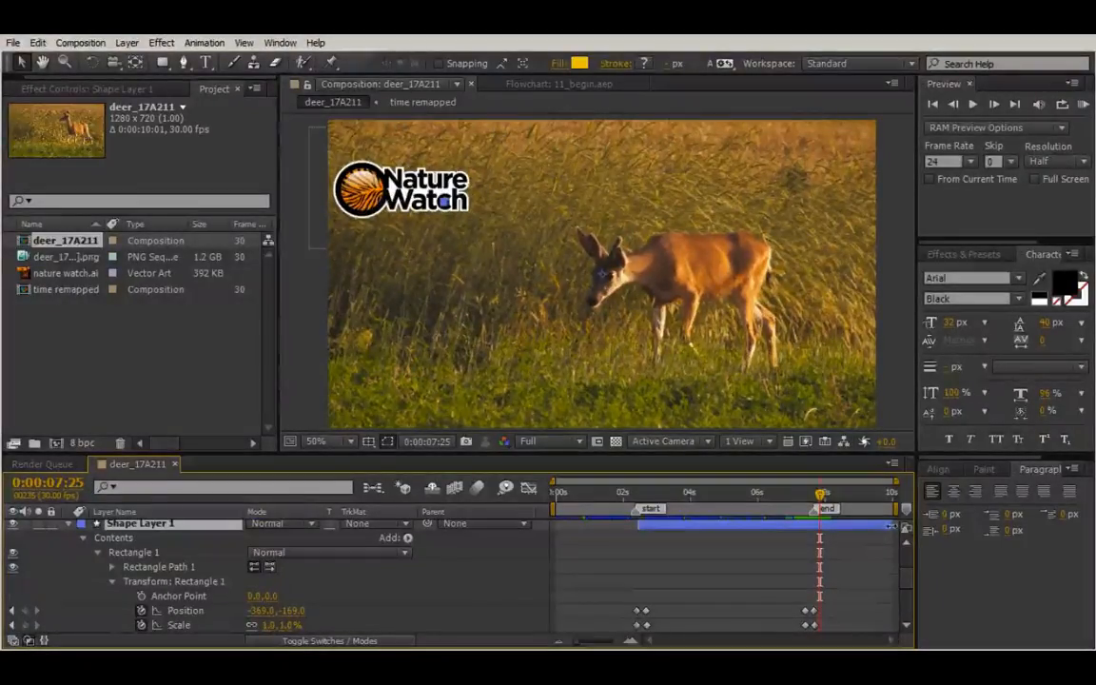
{"action": "left_click_drag", "start_coordinate": [892, 526], "coordinate": [840, 540]}
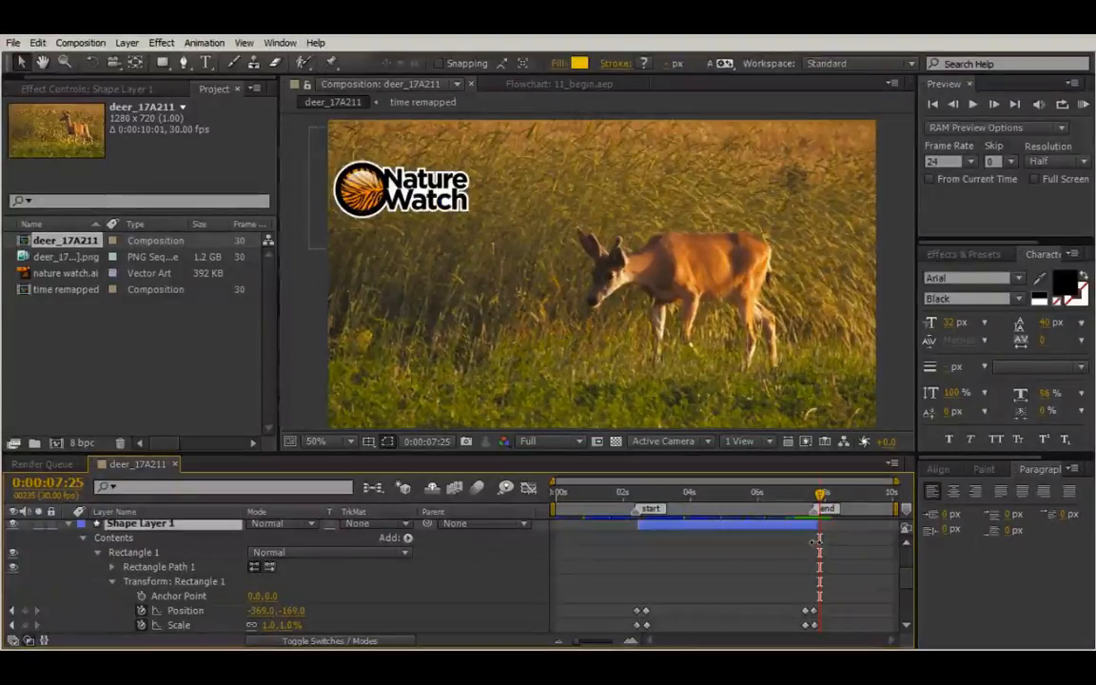
{"action": "left_click_drag", "start_coordinate": [820, 497], "coordinate": [734, 514]}
{"action": "scroll", "coordinate": [847, 550], "scroll_direction": "up", "scroll_amount": 5}
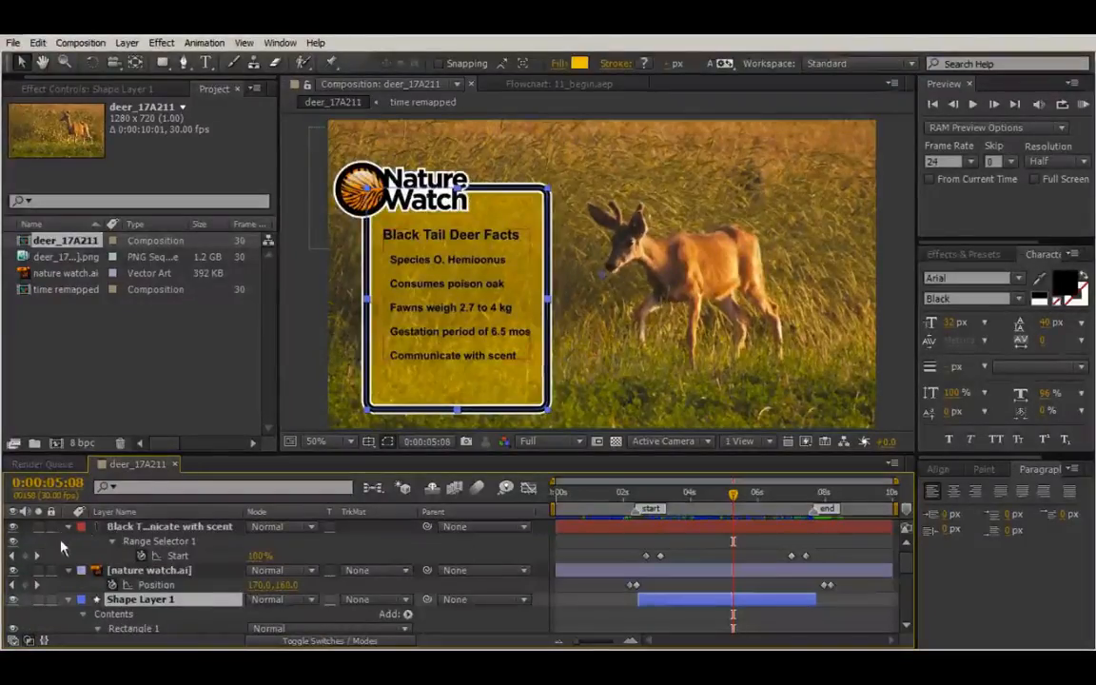
Collapse the expanded properties of all layers in the deer_17A211 timeline and clear the layer selection
{"action": "left_click", "coordinate": [113, 541]}
{"action": "key", "text": "ctrl+a"}
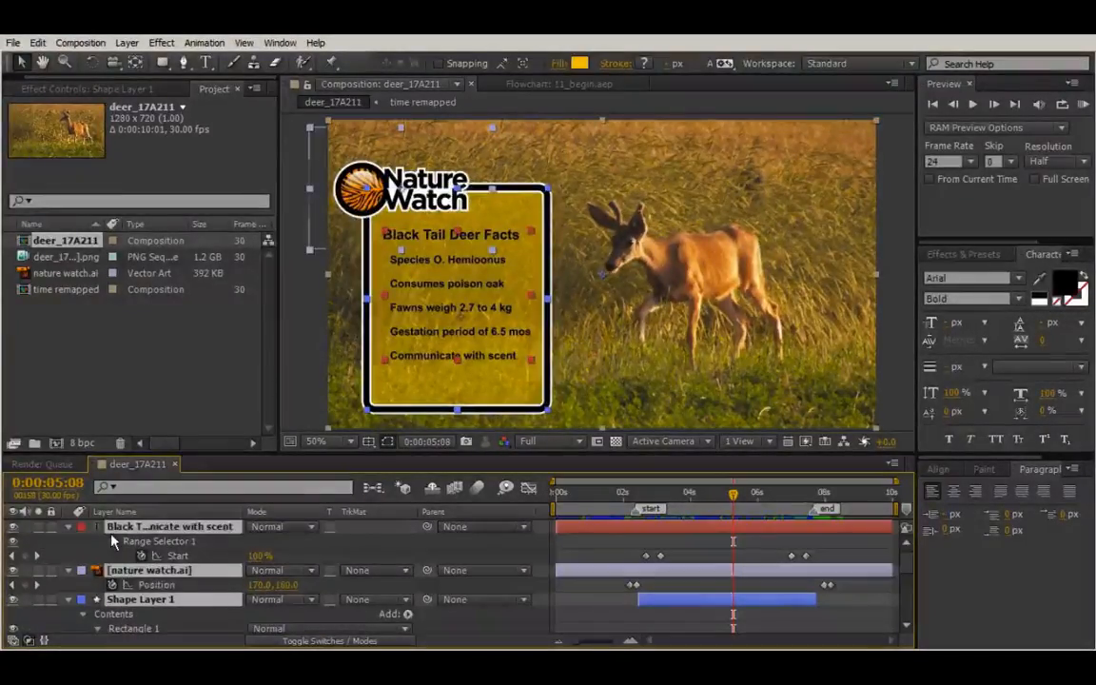
{"action": "key", "text": "ctrl+grave"}
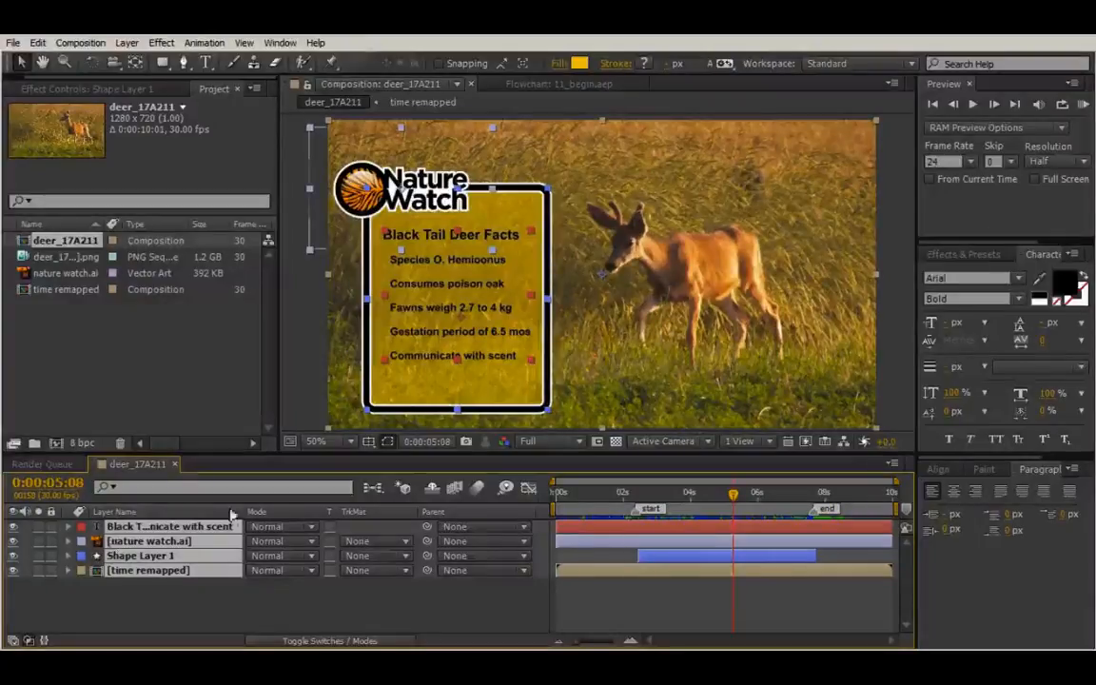
{"action": "left_click", "coordinate": [276, 606]}
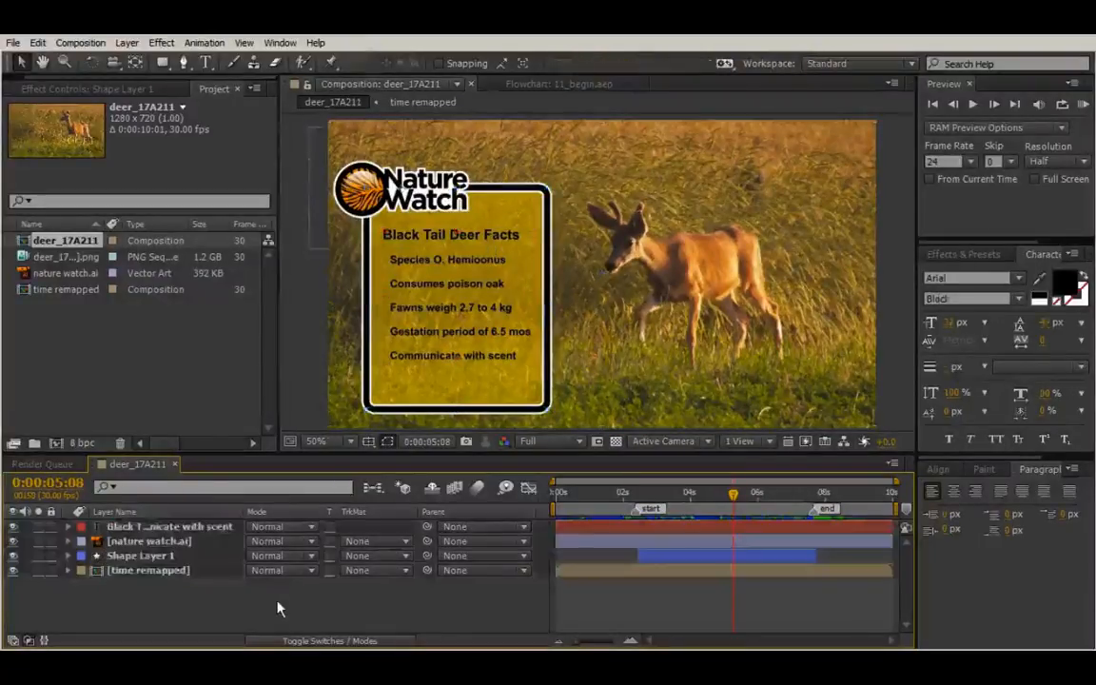
Pre-compose the text, nature watch.ai and Shape Layer 1 layers as "animated graphic", moving all attributes into the new composition
{"action": "left_click", "coordinate": [127, 529]}
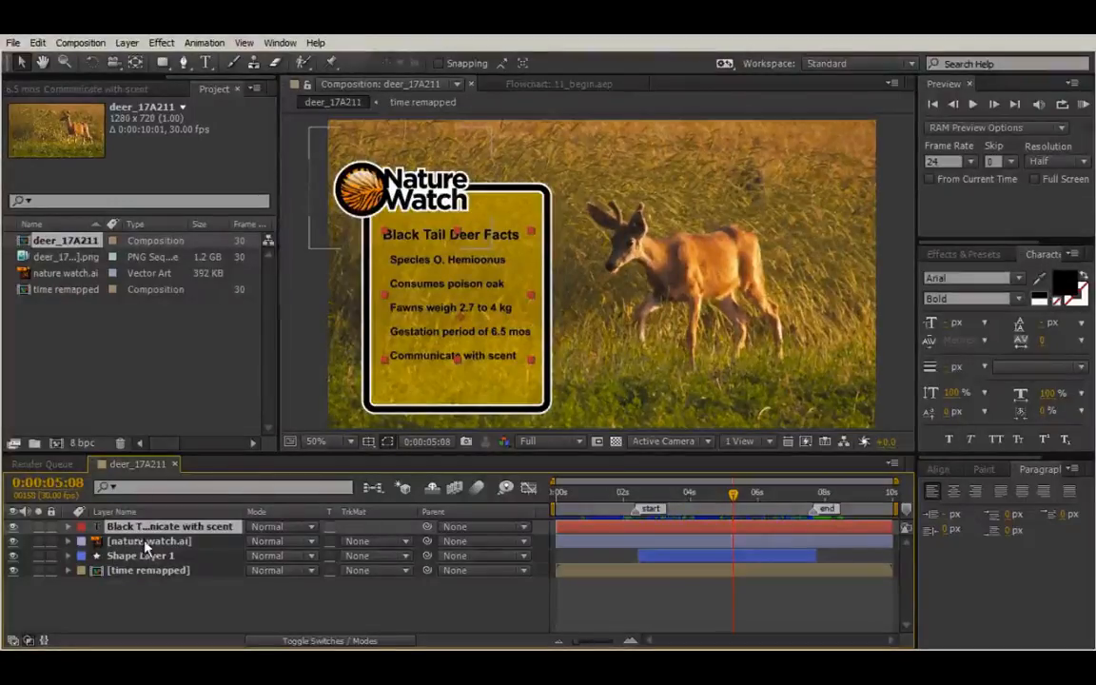
{"action": "left_click", "coordinate": [143, 543], "text": "ctrl"}
{"action": "left_click", "coordinate": [141, 555], "text": "ctrl"}
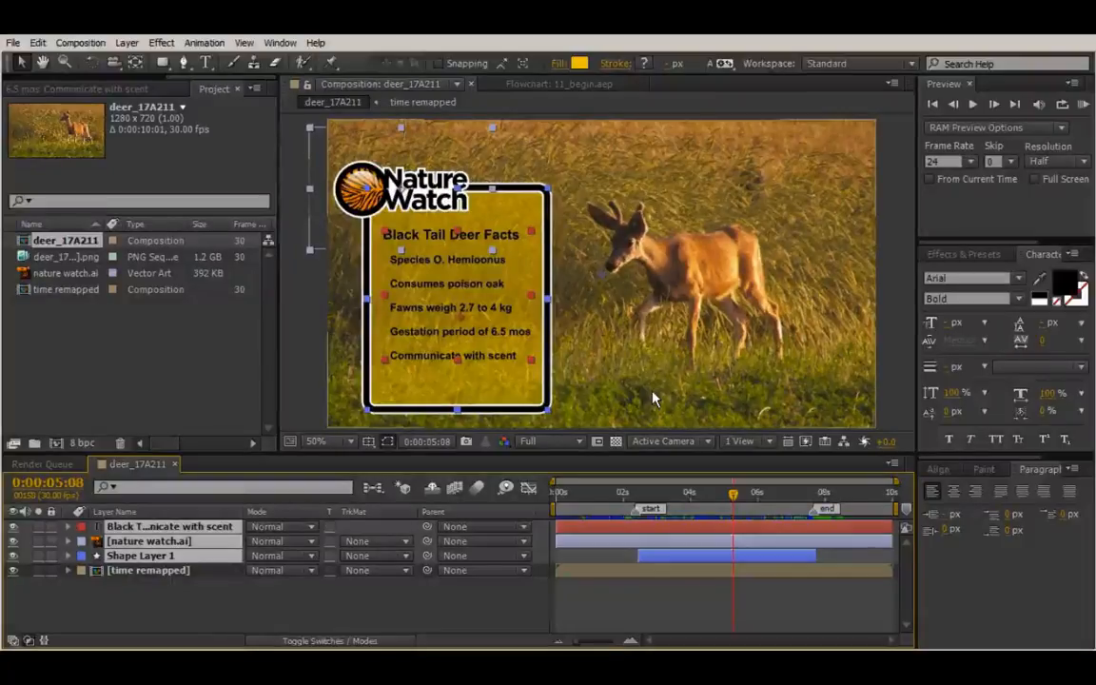
{"action": "key", "text": "ctrl+shift+c"}
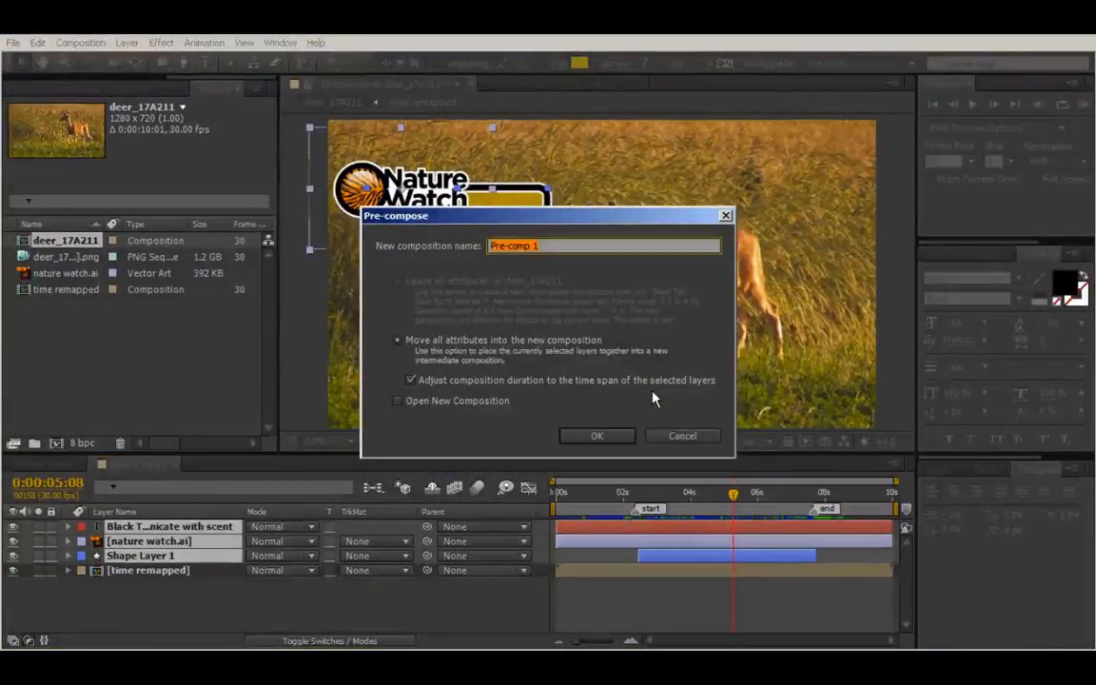
{"action": "type", "text": "pnim"}
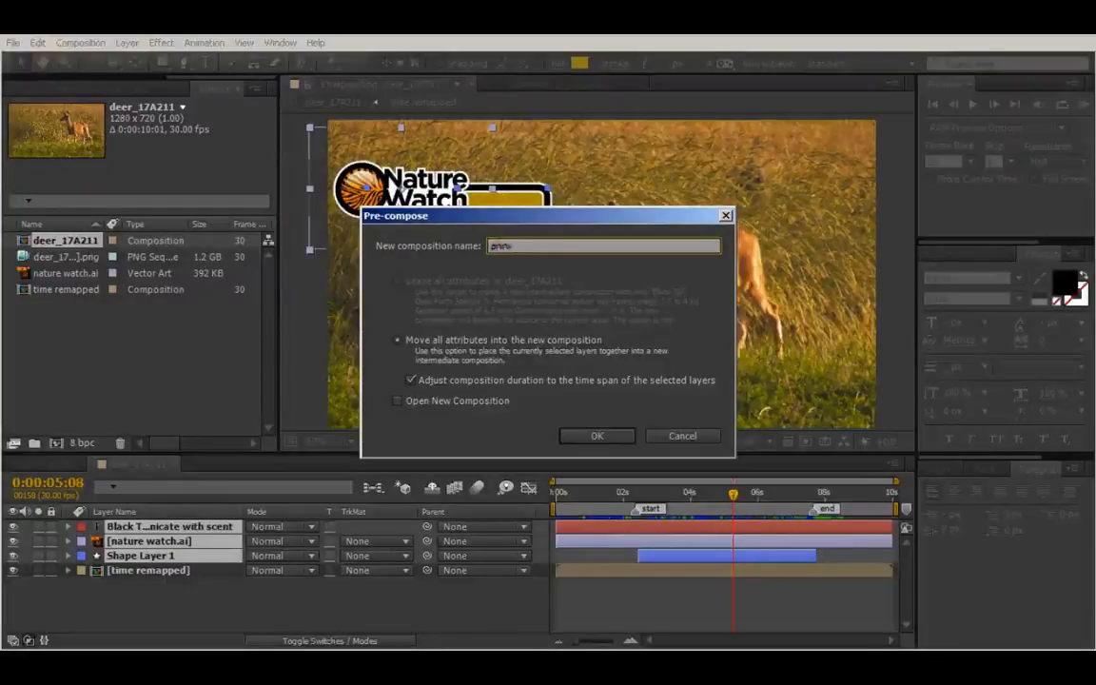
{"action": "type", "text": "ated graphic"}
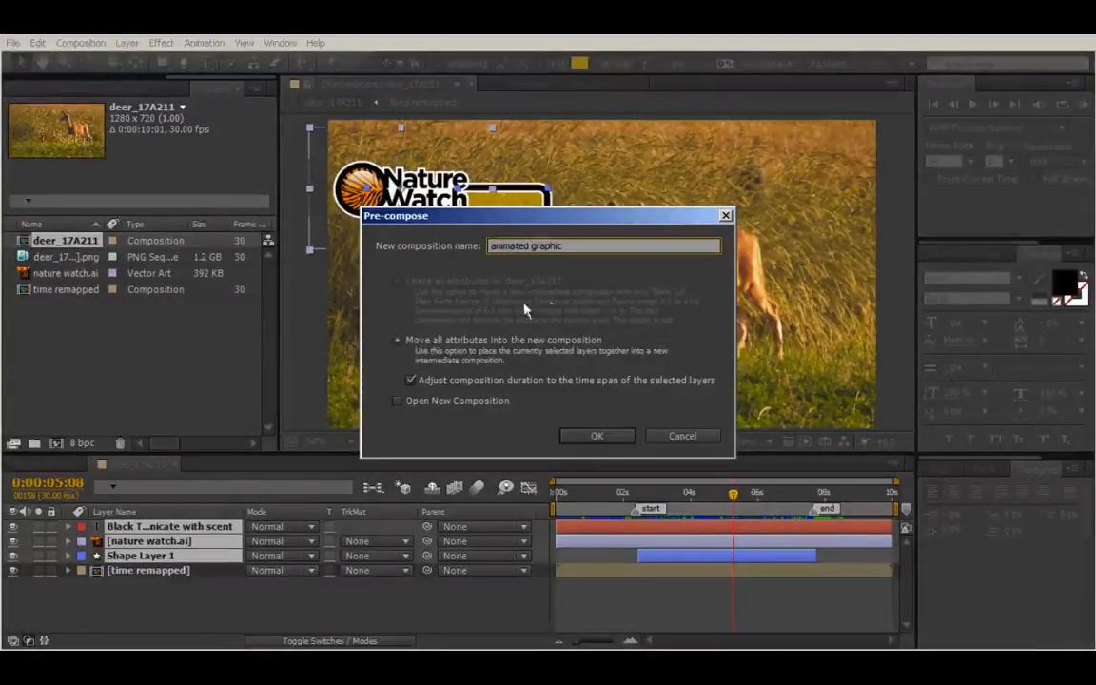
{"action": "left_click", "coordinate": [598, 436]}
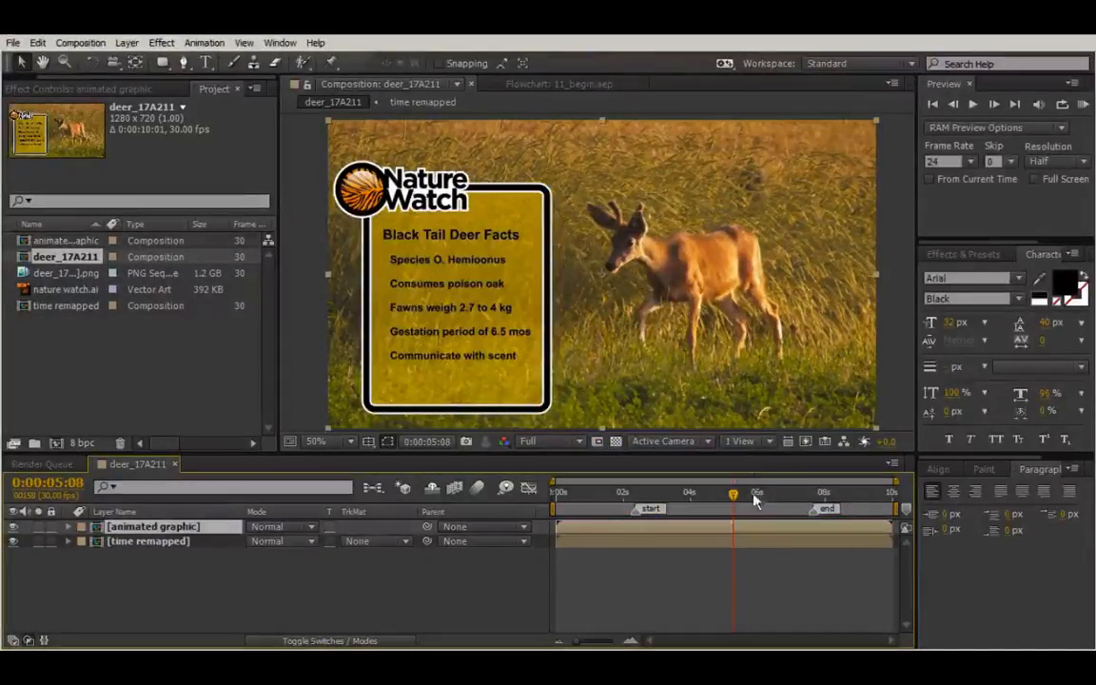
Preview the animated graphic over the deer footage, playing and scrubbing through its entrance and its exit near the end marker
{"action": "left_click_drag", "start_coordinate": [733, 493], "coordinate": [703, 510]}
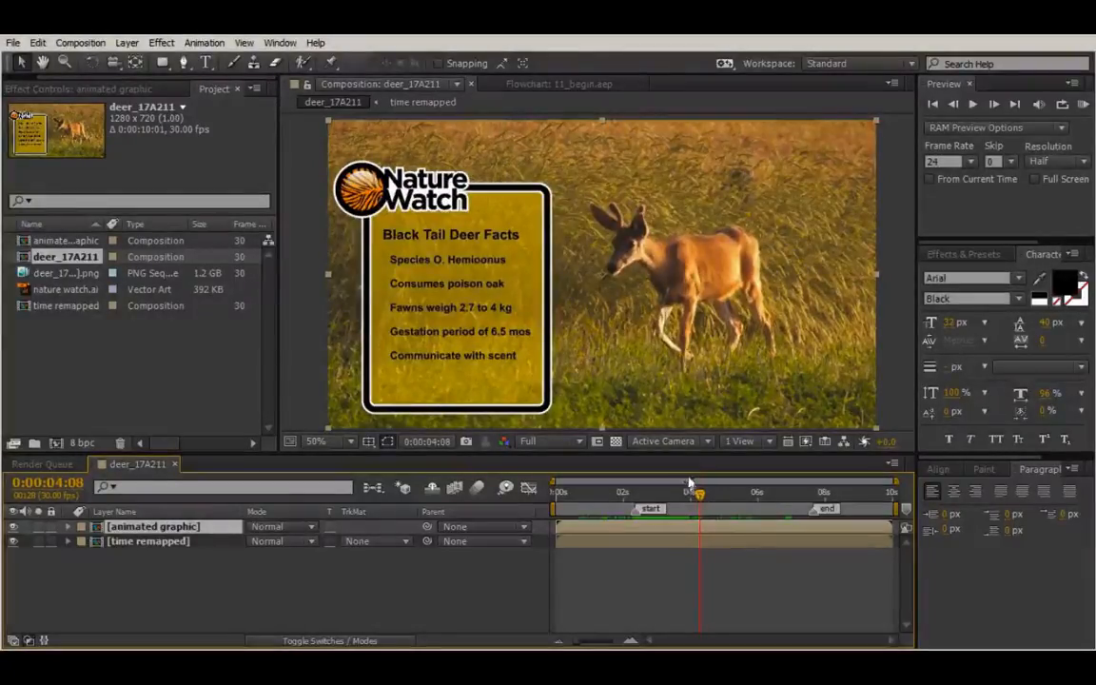
{"action": "key", "text": "space"}
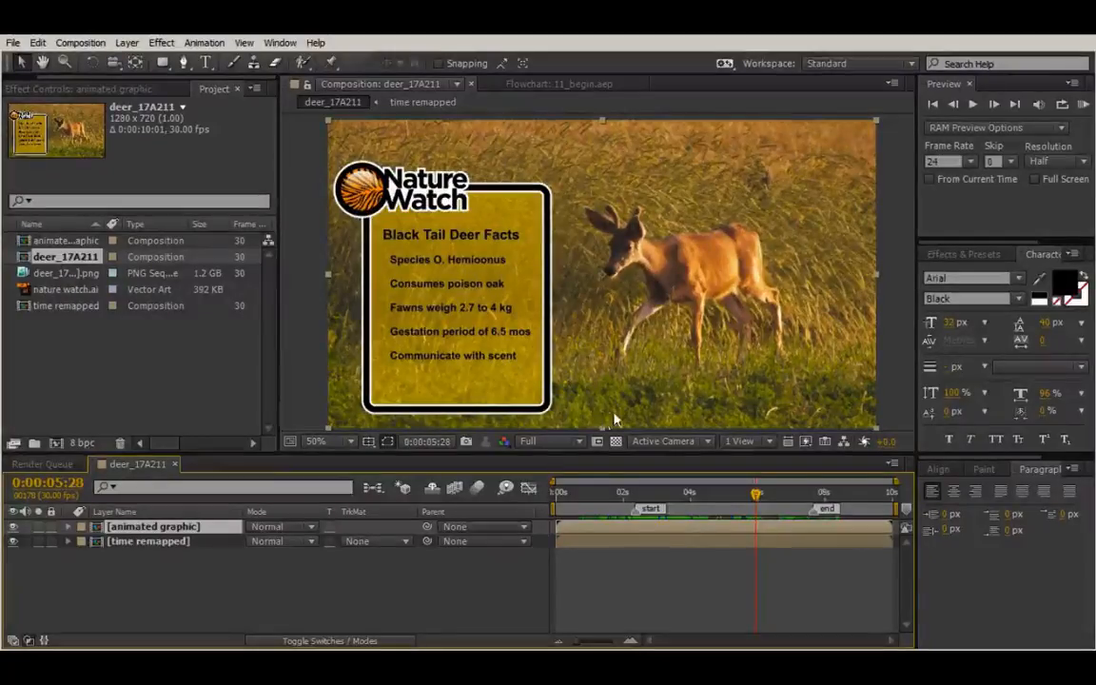
{"action": "left_click_drag", "start_coordinate": [756, 493], "coordinate": [716, 499]}
{"action": "left_click_drag", "start_coordinate": [555, 496], "coordinate": [661, 494]}
{"action": "key", "text": "space"}
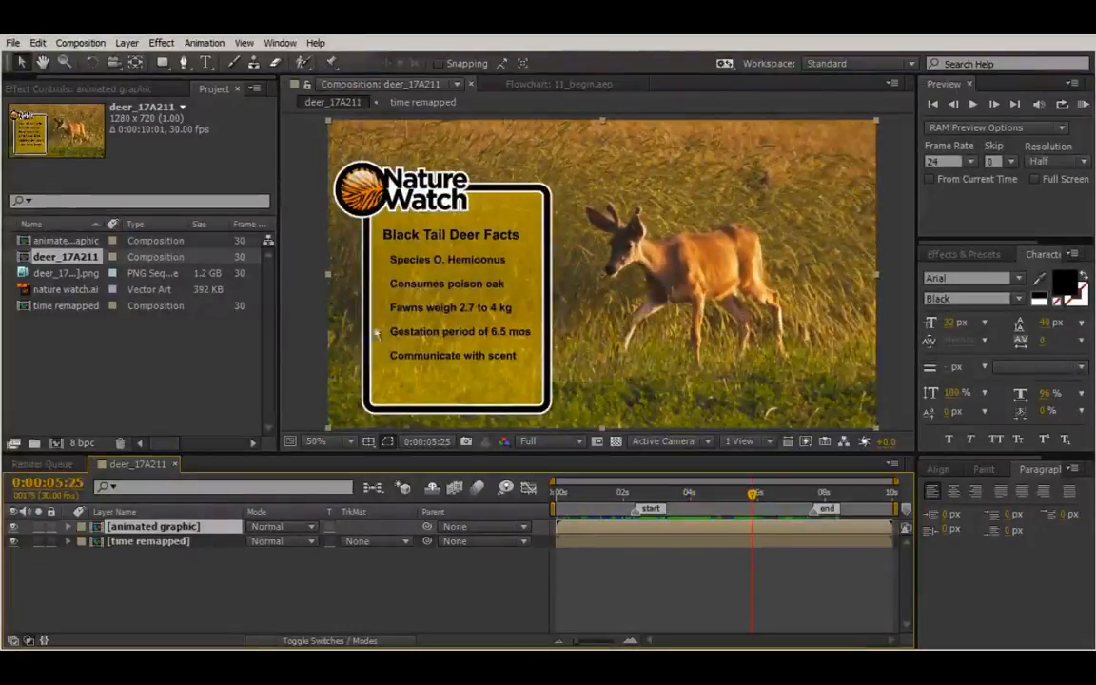
{"action": "left_click_drag", "start_coordinate": [759, 497], "coordinate": [821, 512]}
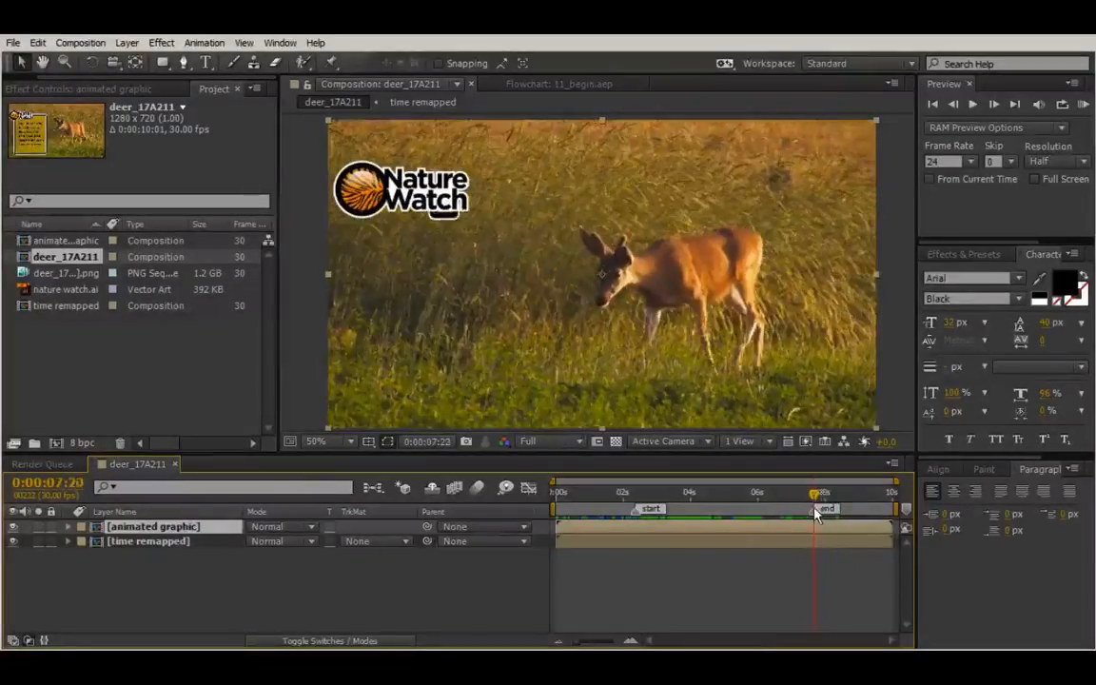